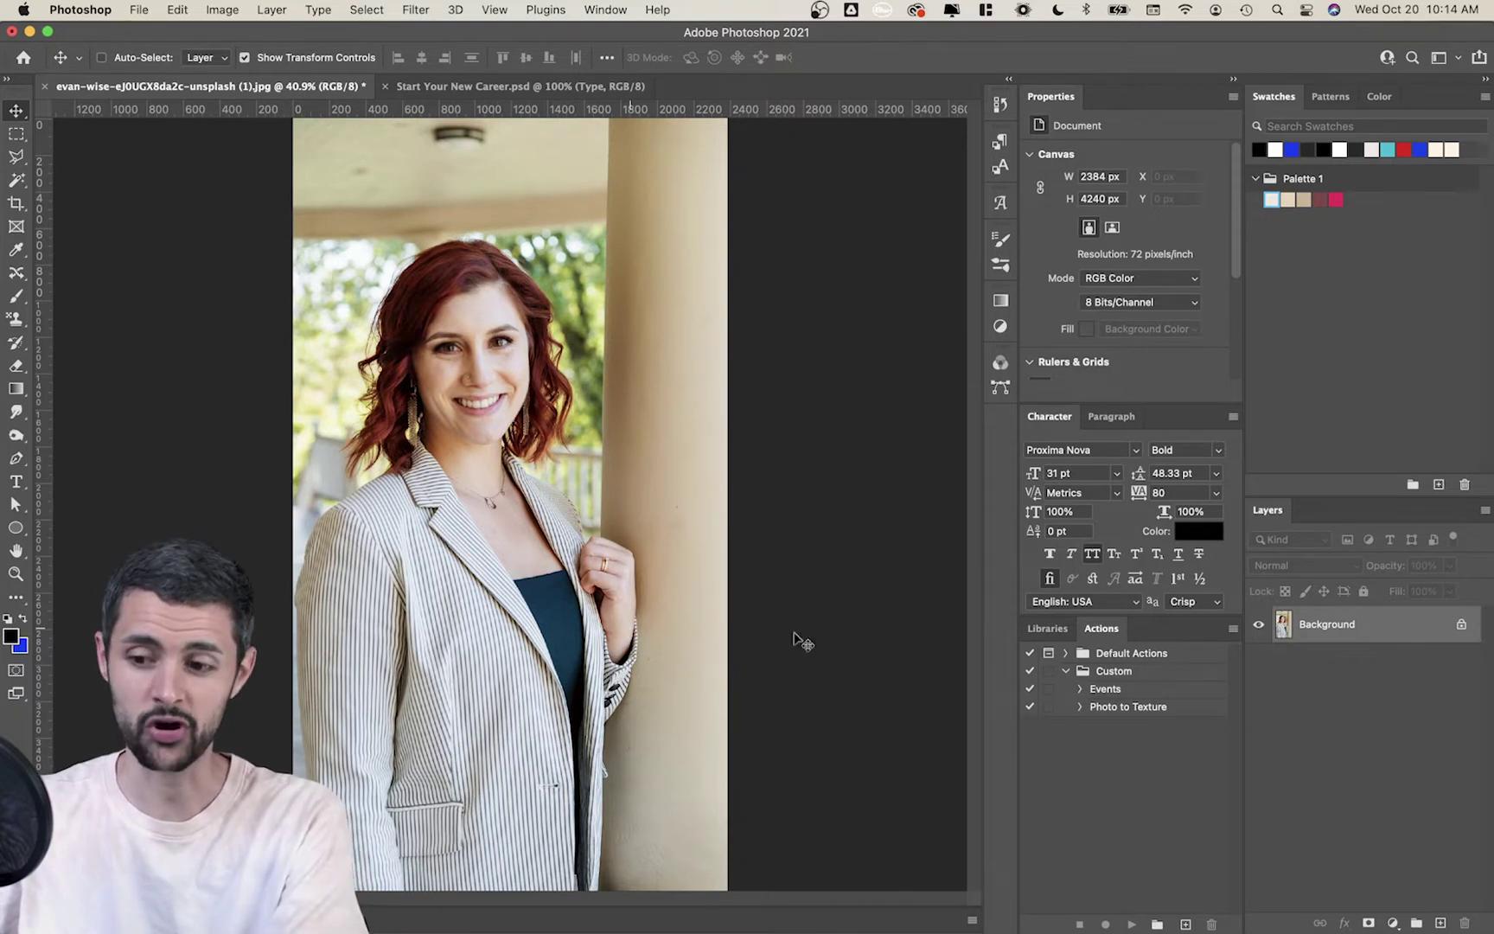
- Duplicate the Background layer and make the Background copy the active layer
right_click(1403, 635)
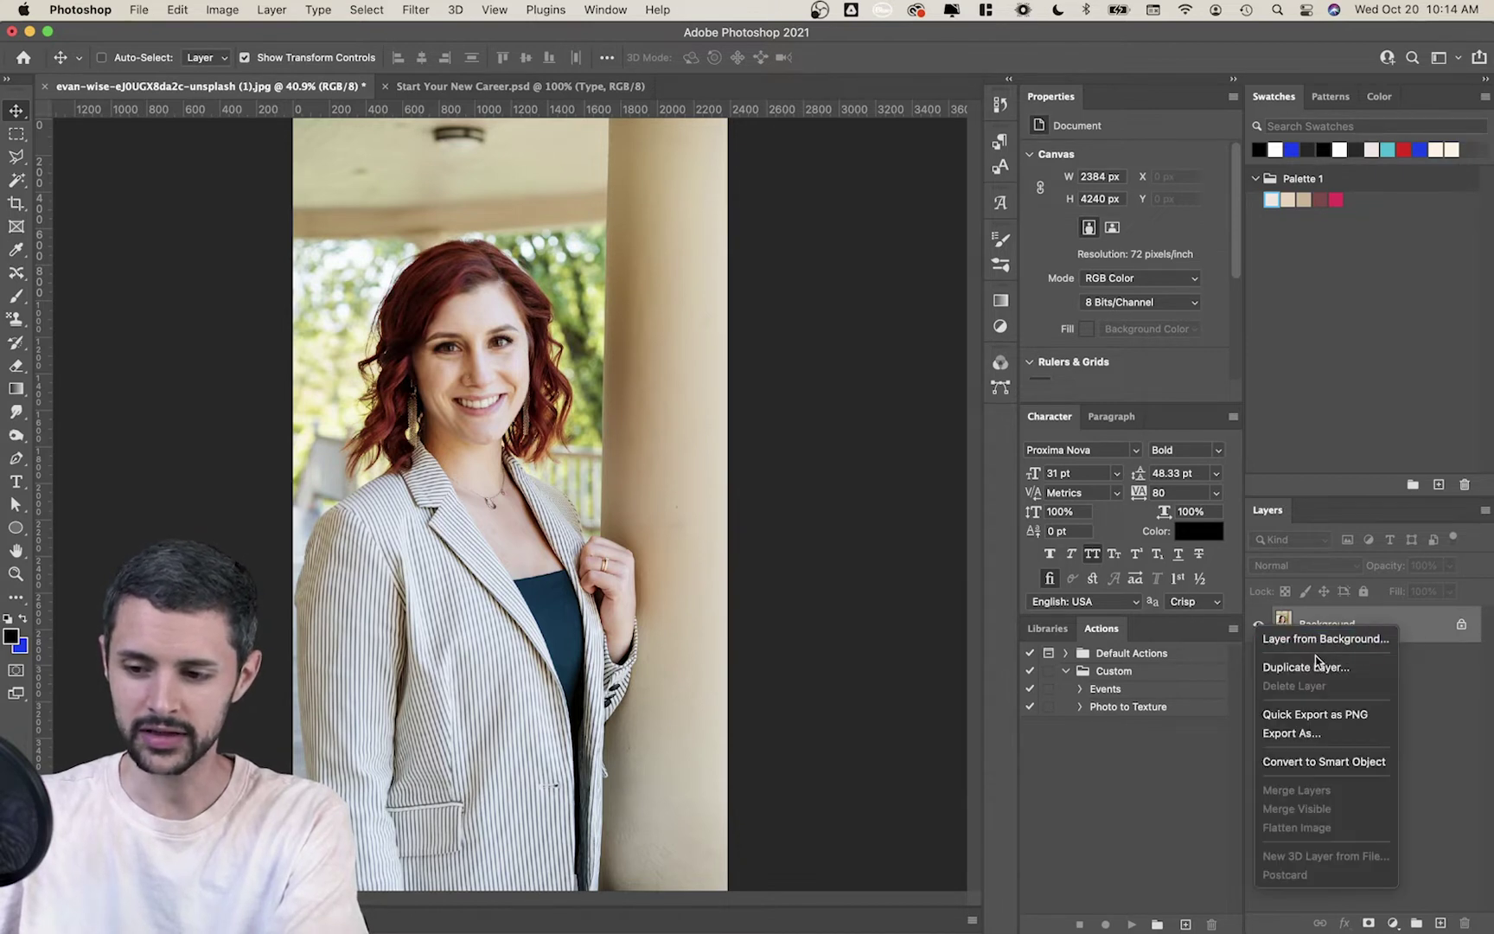
left_click(1321, 671)
left_click(910, 418)
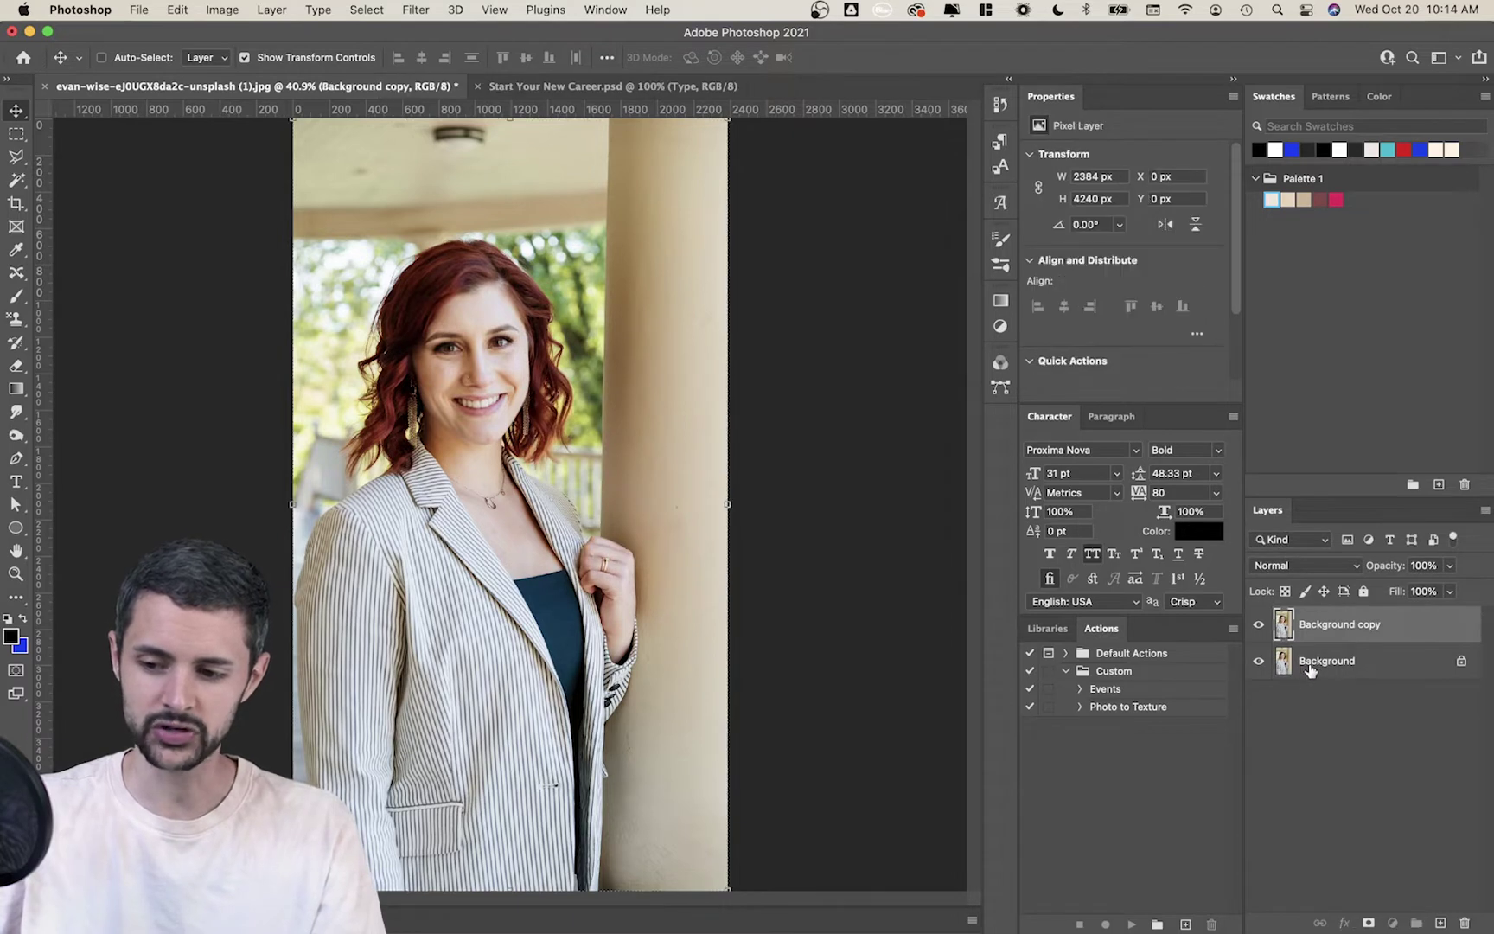
left_click(1320, 667)
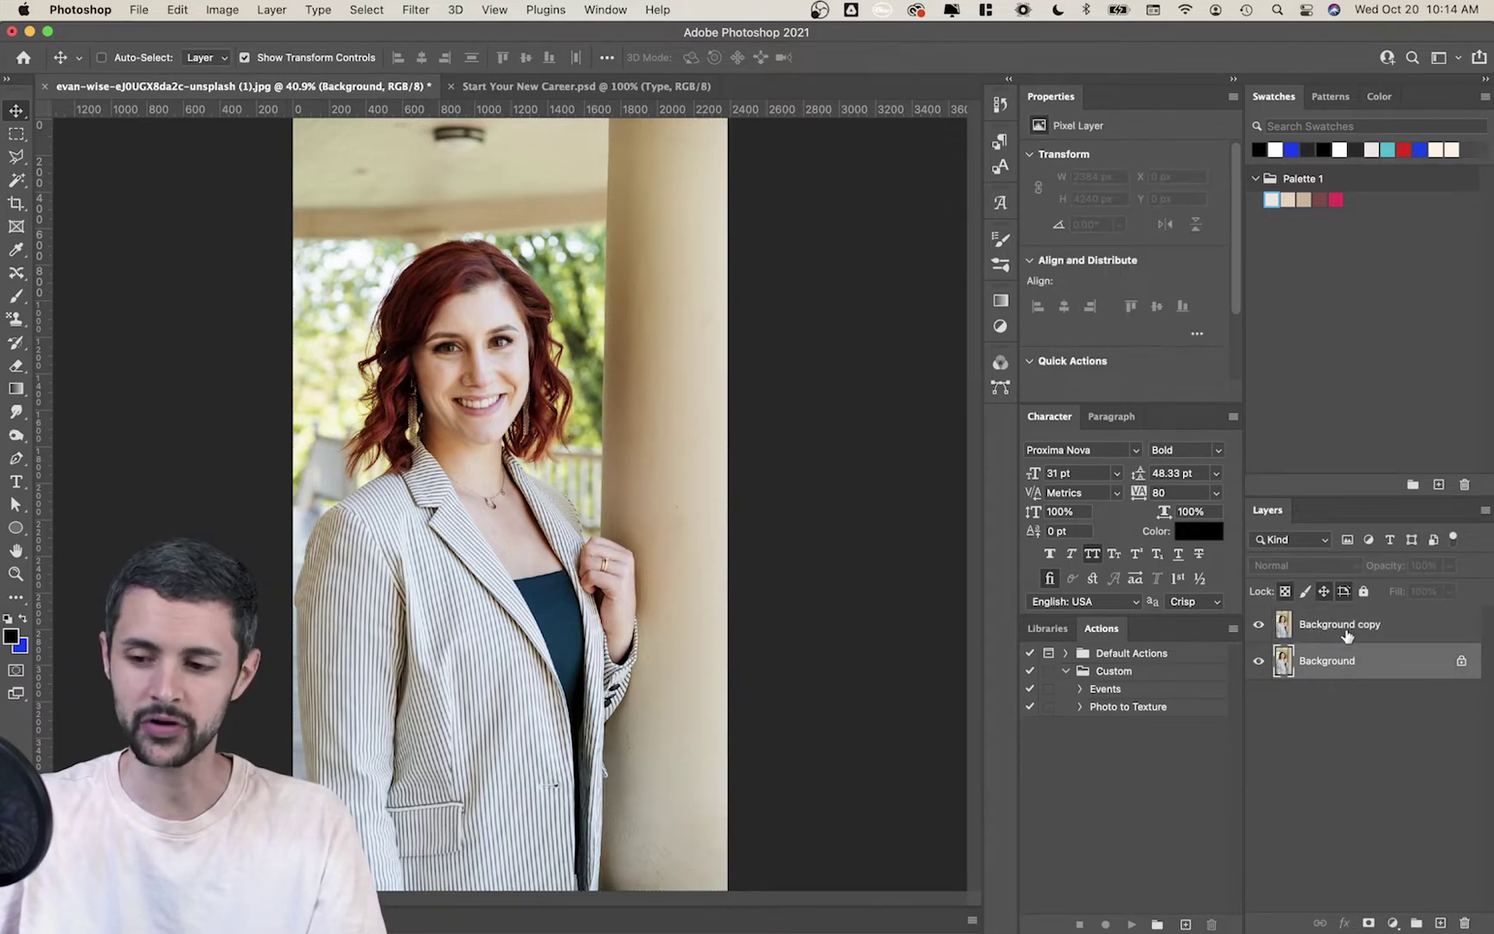
left_click(1347, 636)
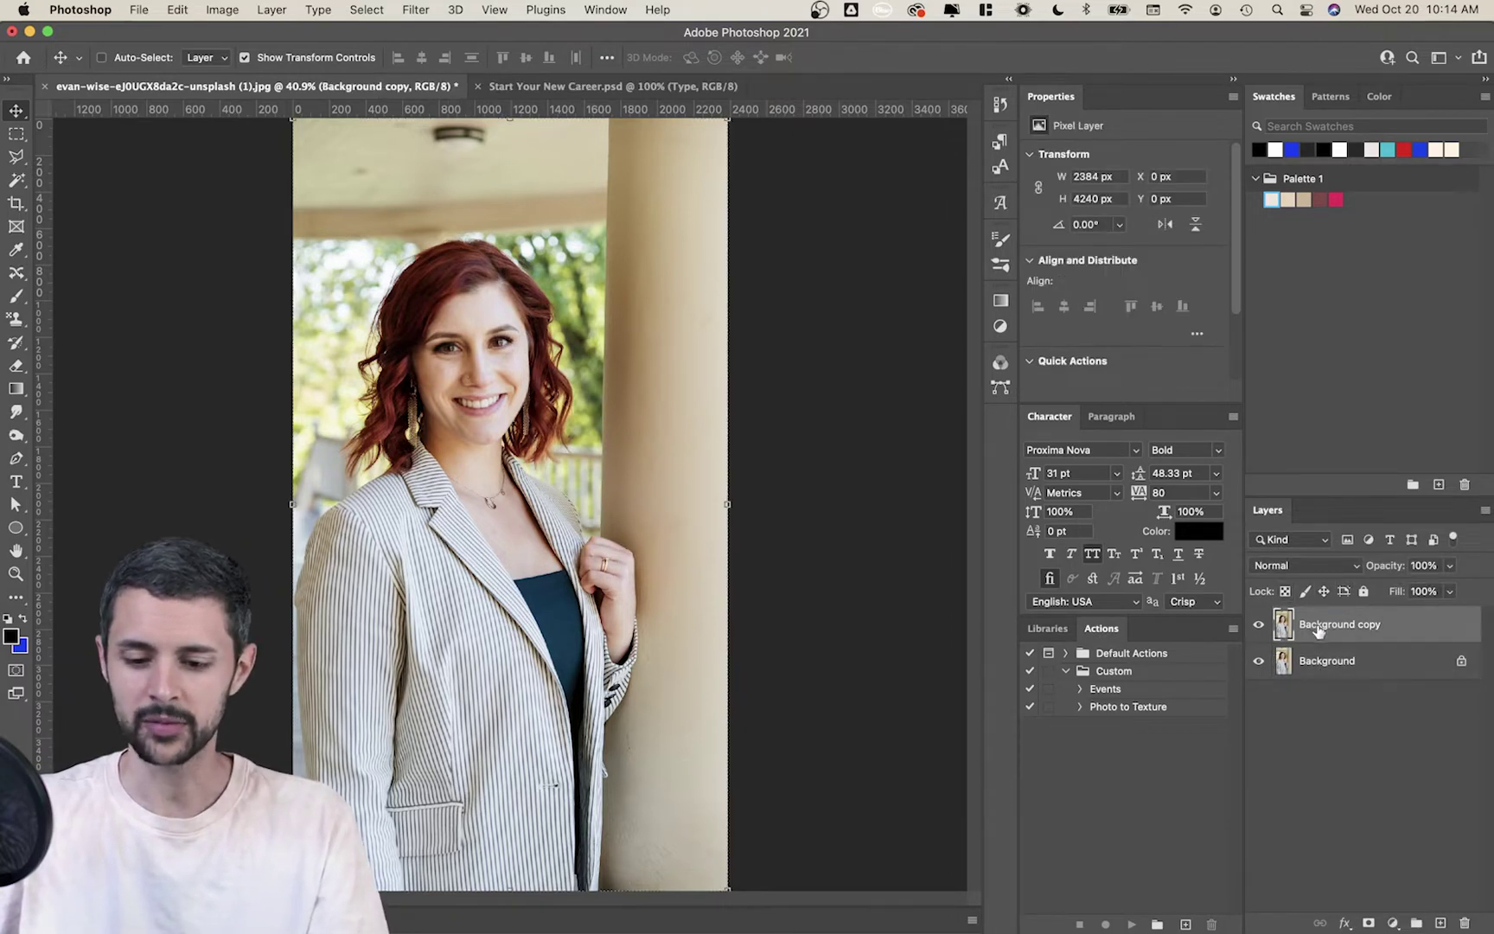
- Select the woman with Select Subject and enter Select and Mask, previewing the cutout on black at 100% opacity
key("w")
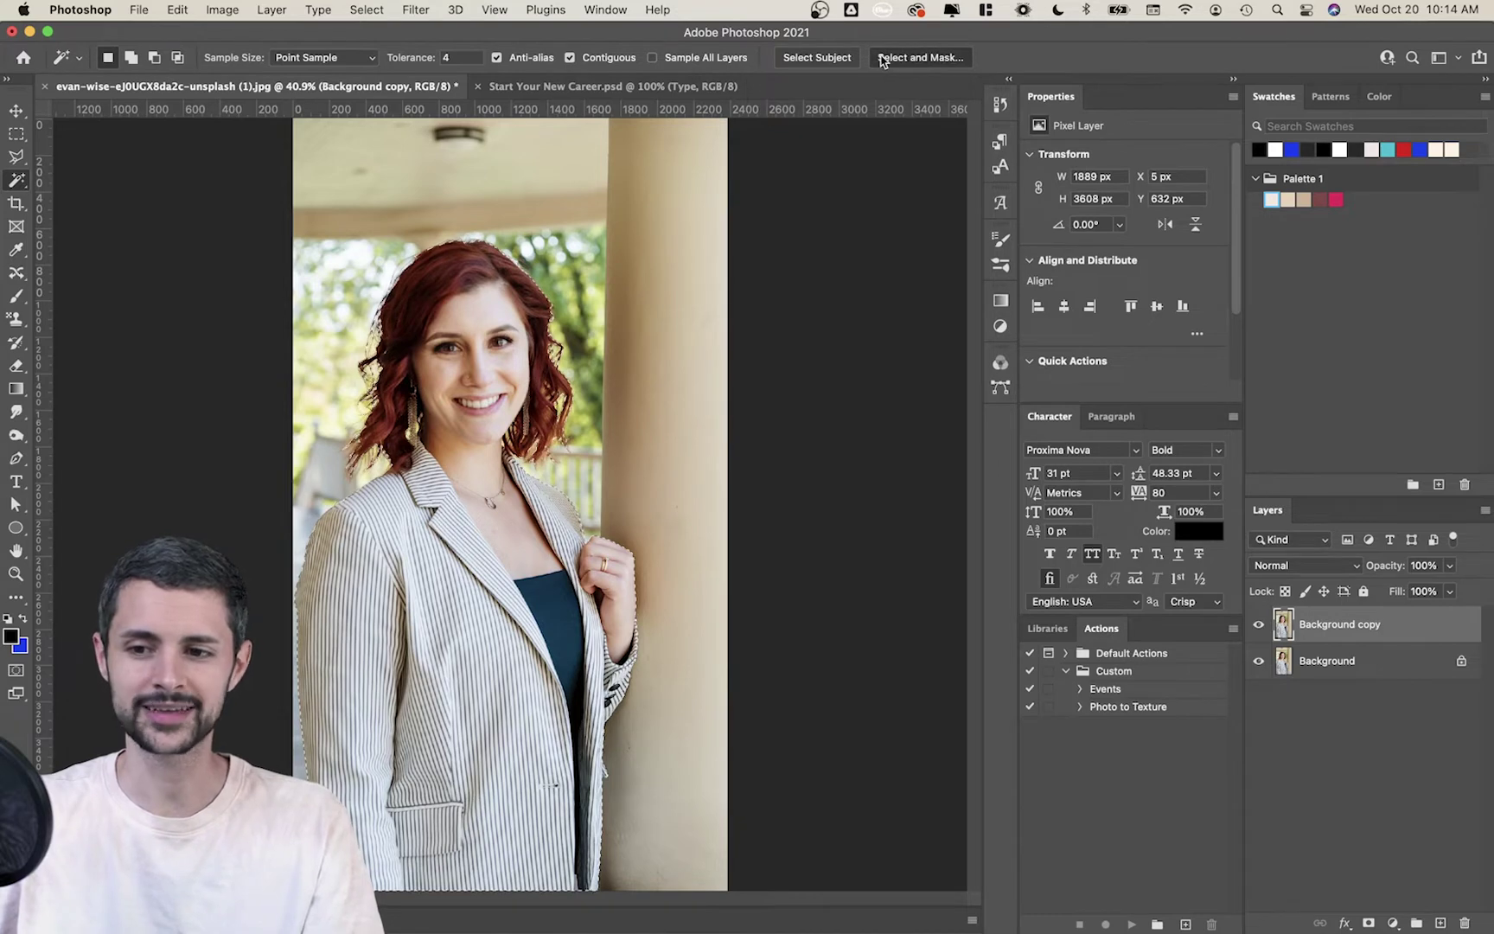
left_click(882, 58)
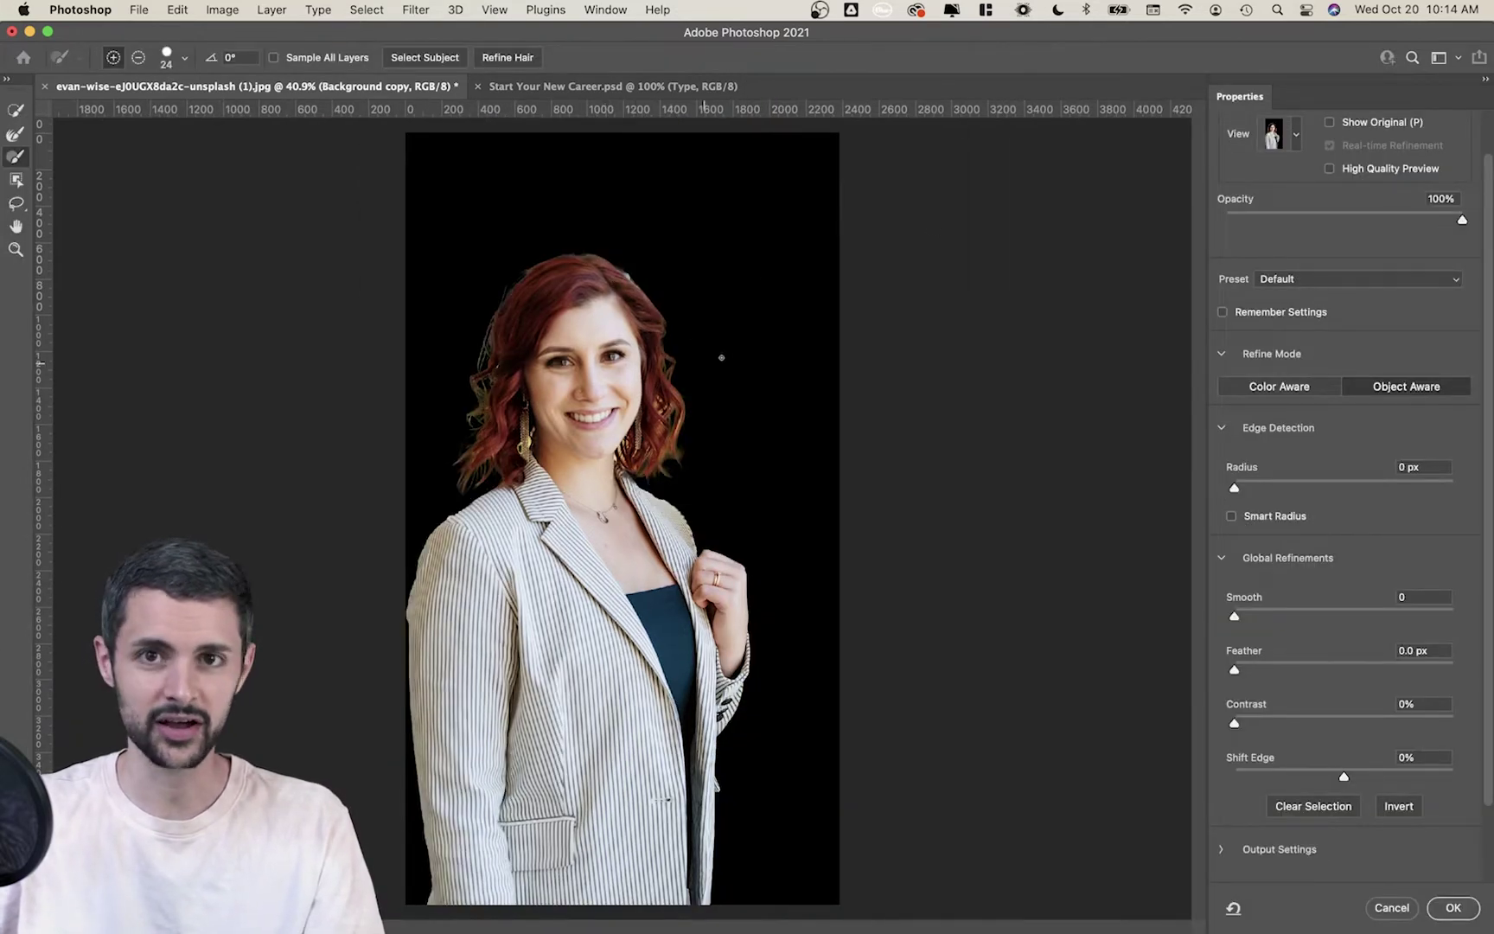
left_click(1300, 138)
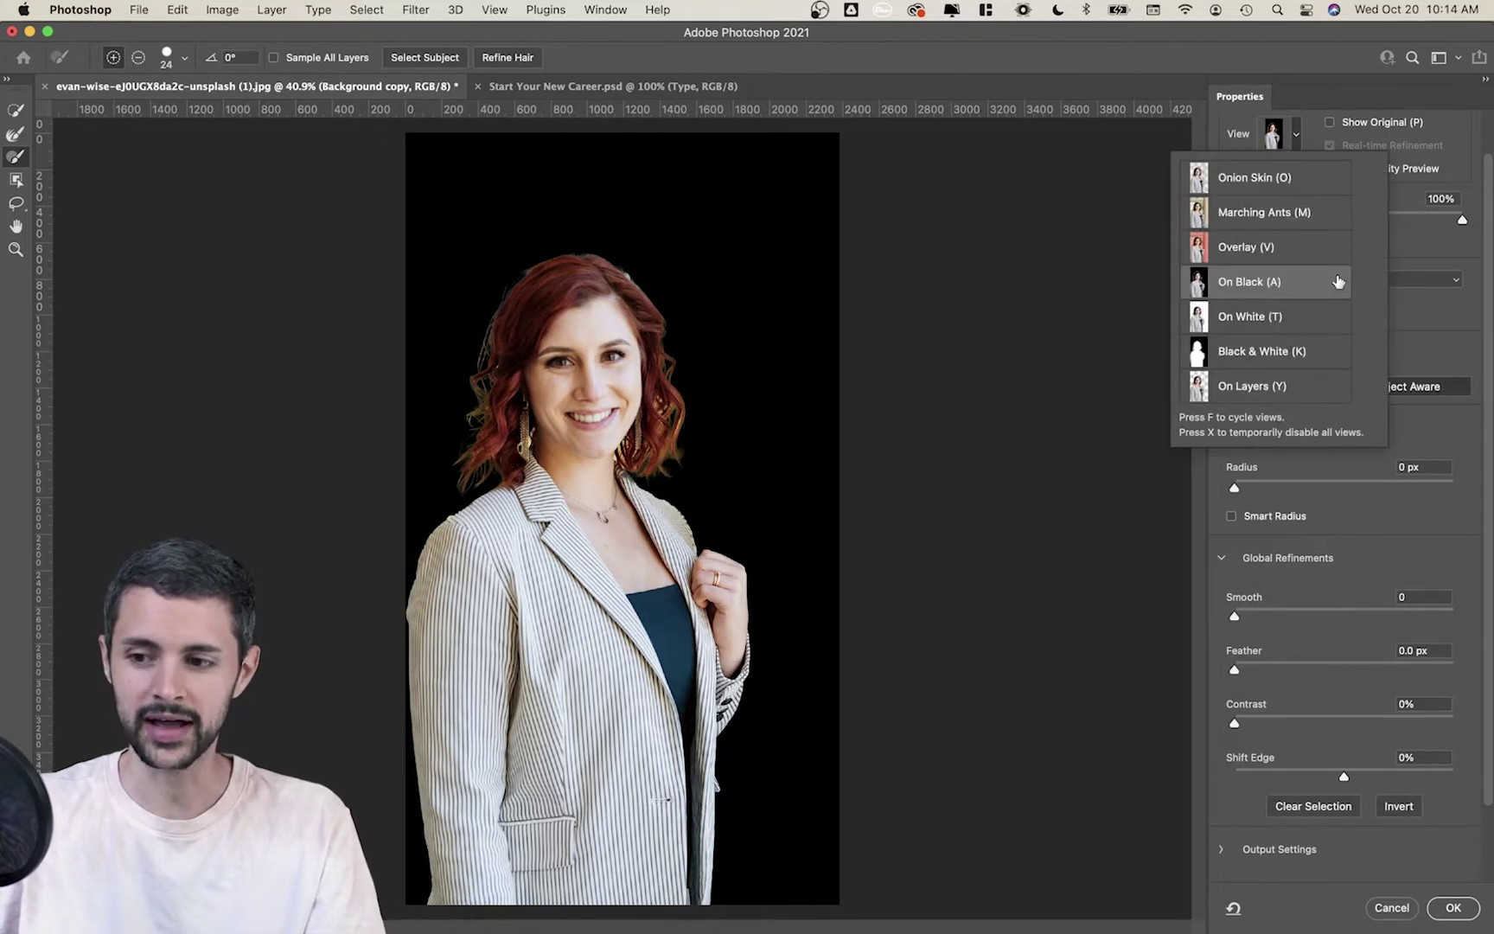
left_click(1415, 247)
mouse_move(1462, 219)
left_mouse_down()
mouse_move(1362, 222)
mouse_move(1487, 221)
left_mouse_up()
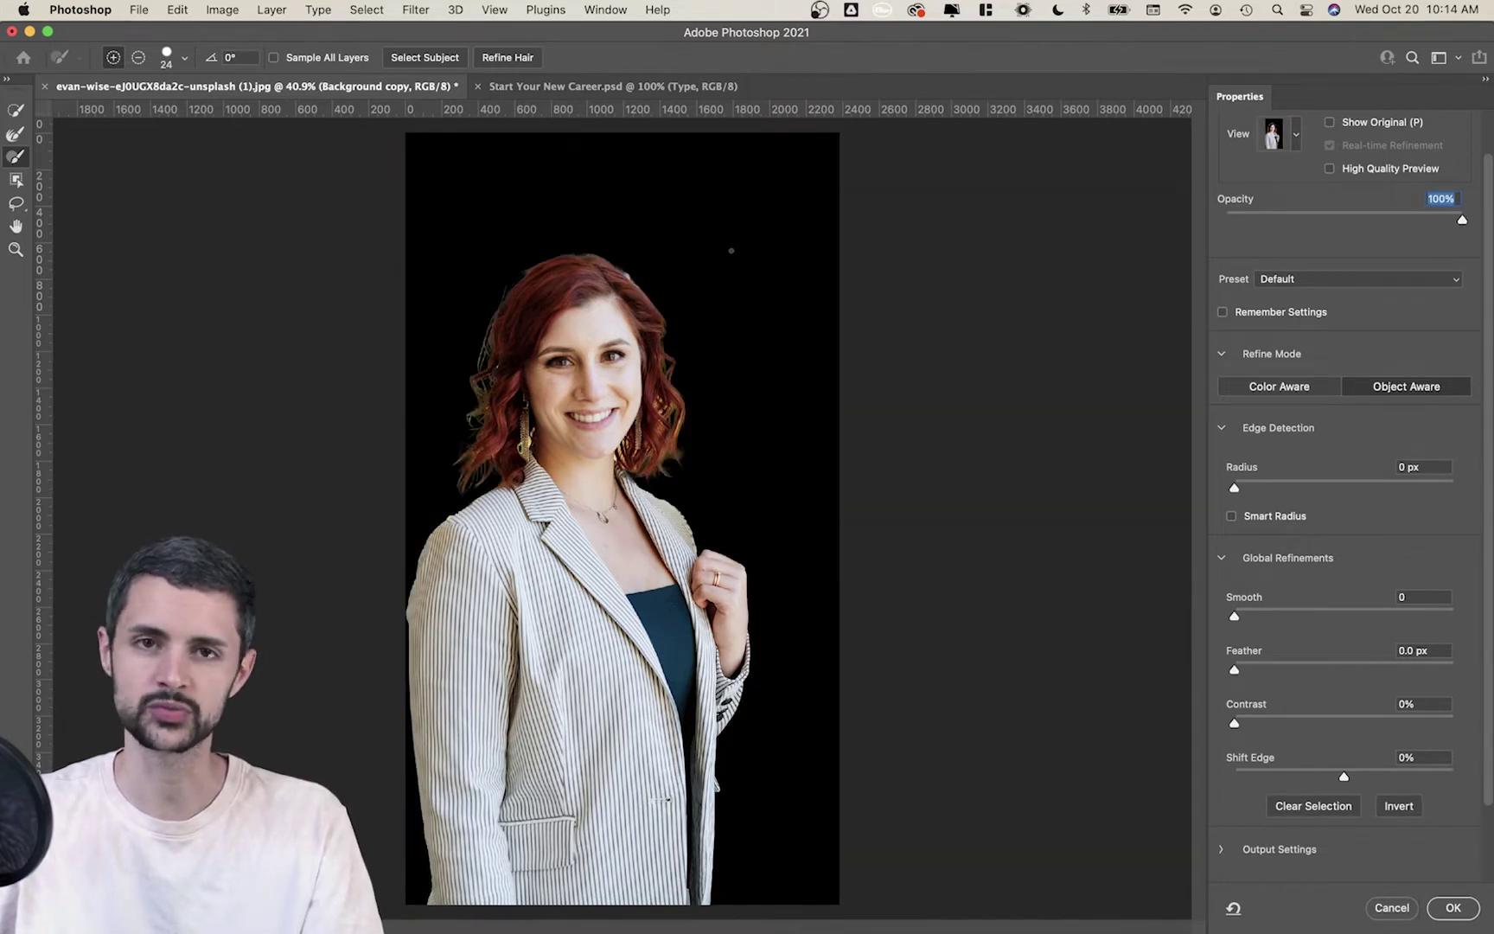
- Brush over the curls on the image's right side with the Refine Edge Brush in add mode to clear the background between strands
left_click_drag(593, 270, 665, 291)
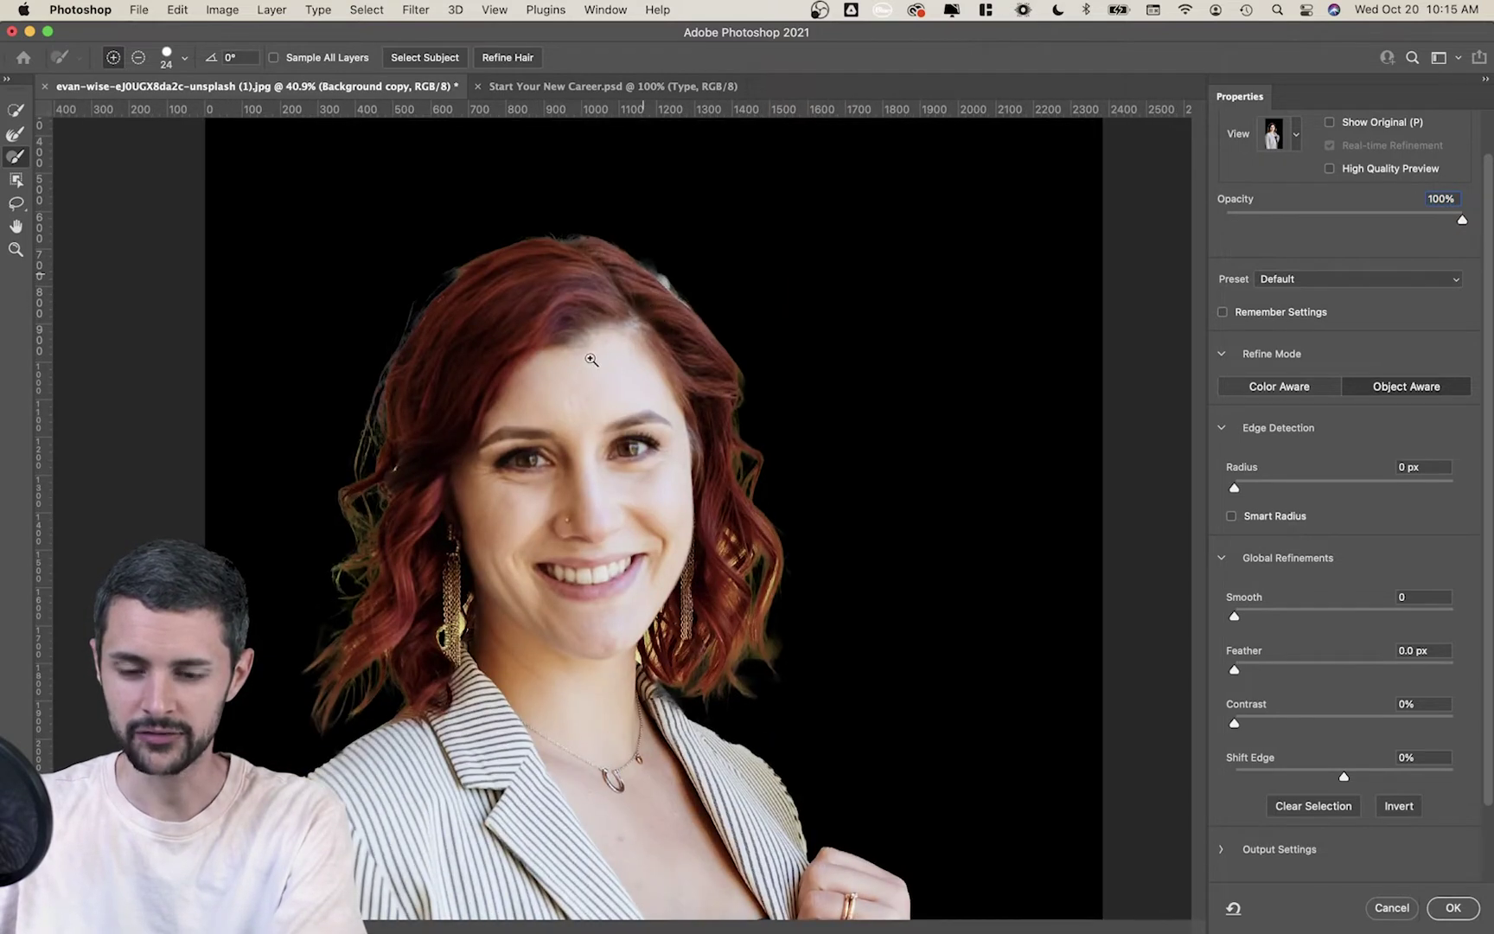
left_click(17, 135)
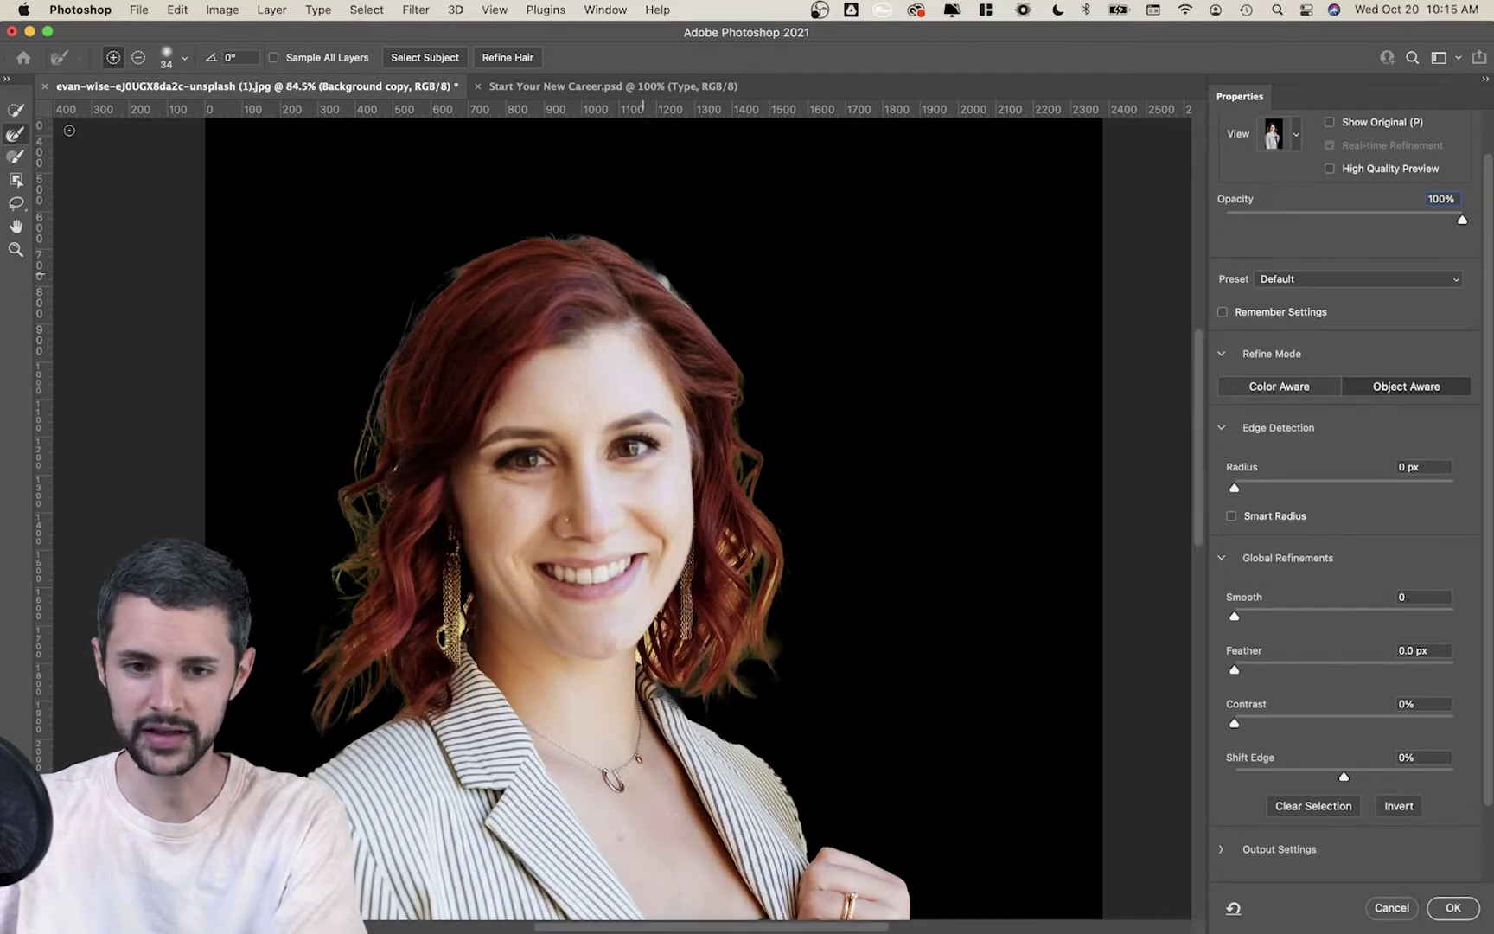
left_click_drag(685, 361, 714, 364)
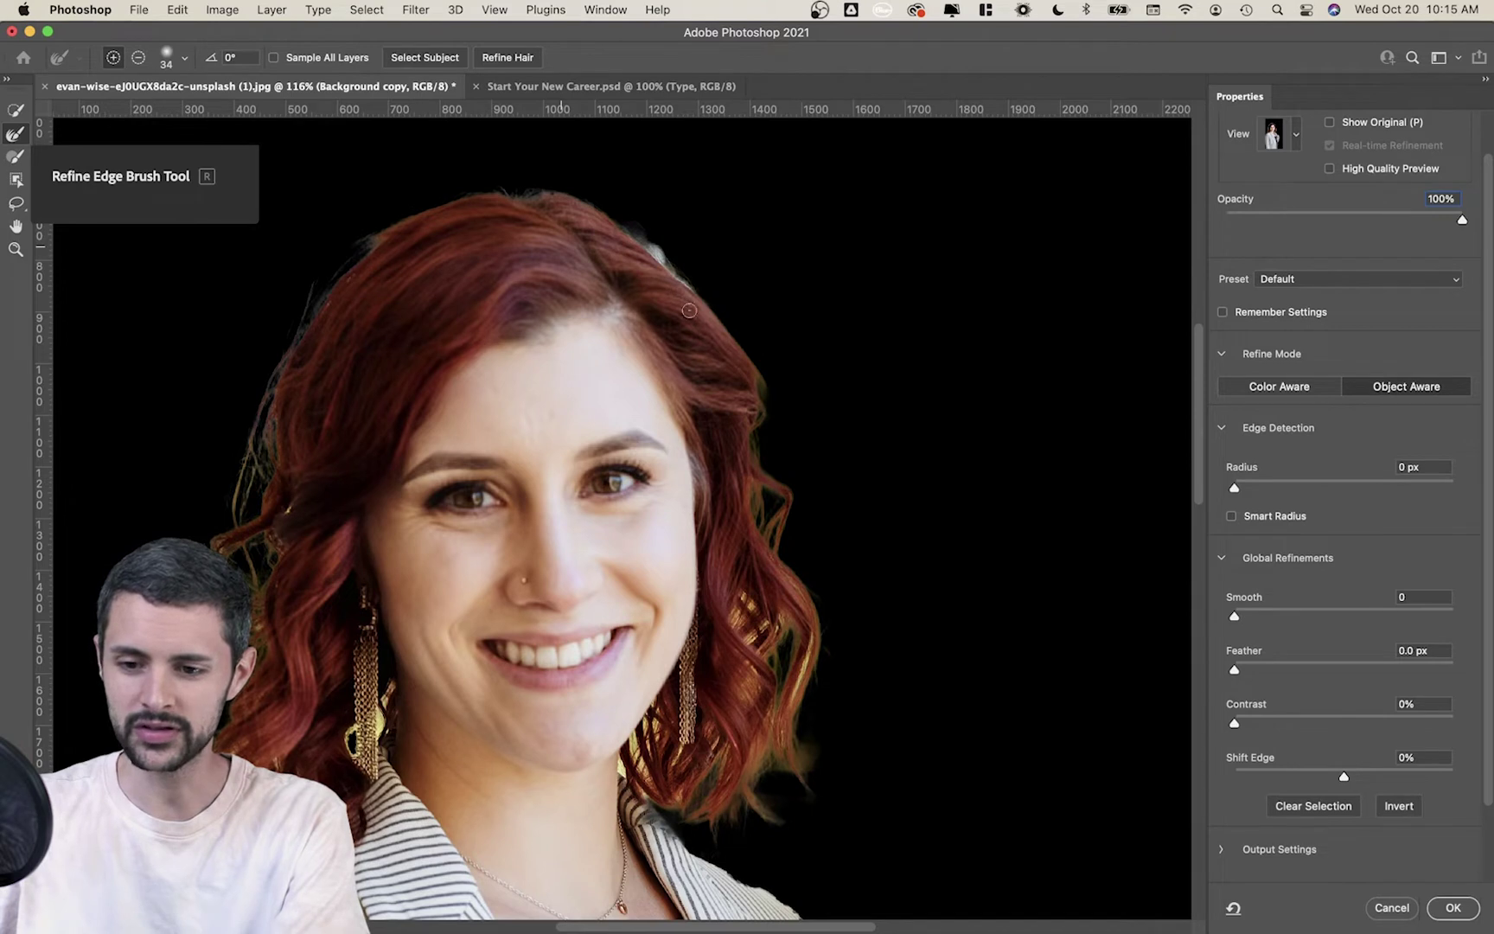
left_click(118, 58)
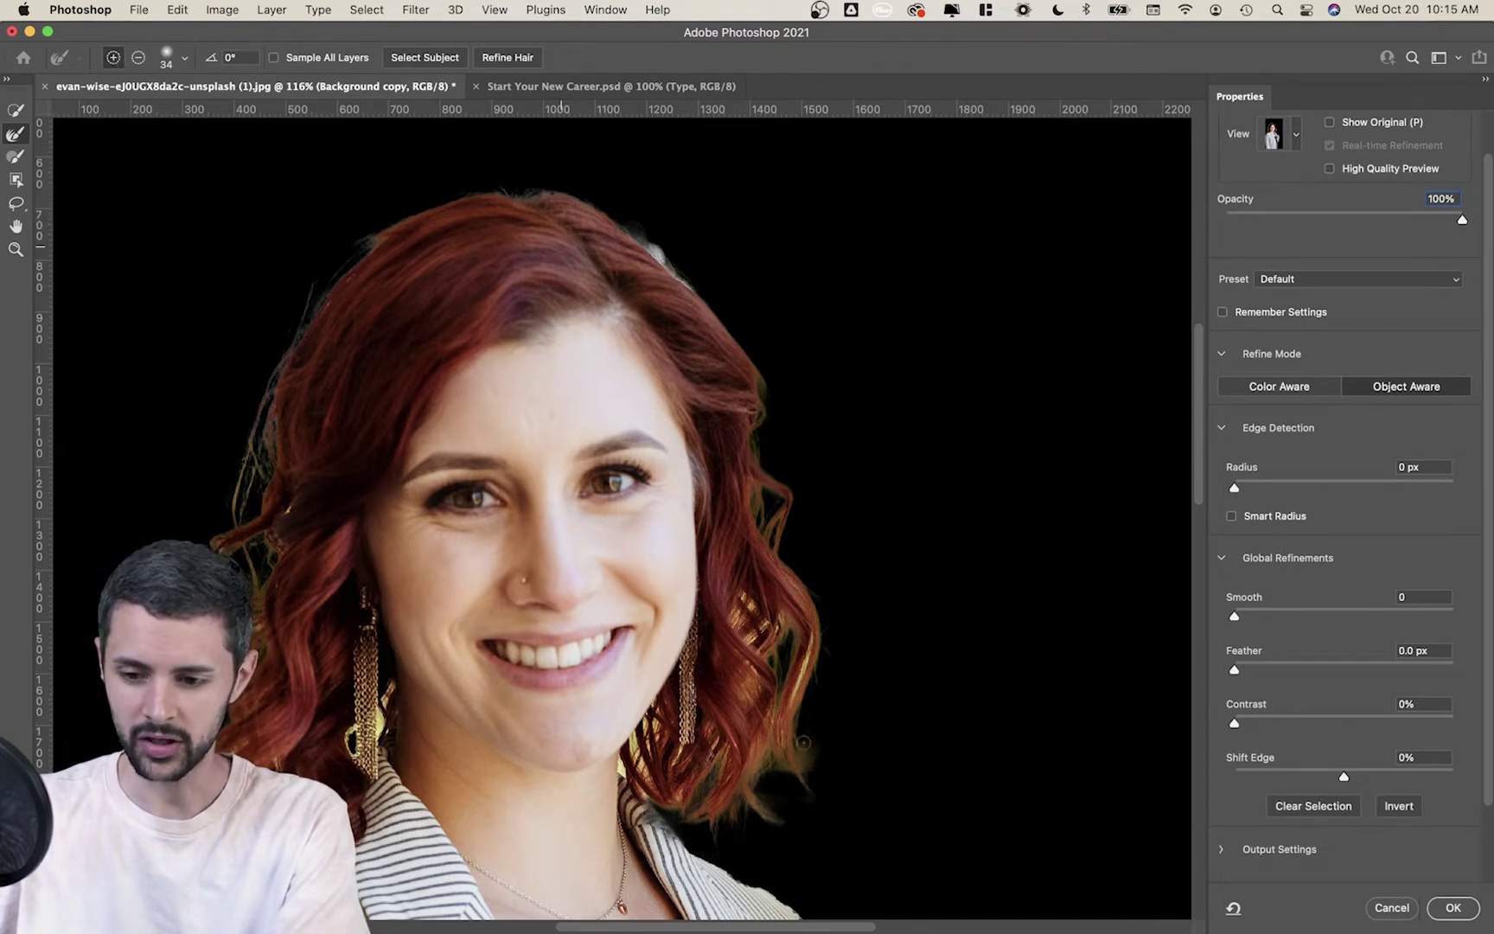
mouse_move(782, 766)
left_mouse_down()
mouse_move(785, 677)
mouse_move(817, 637)
left_mouse_up()
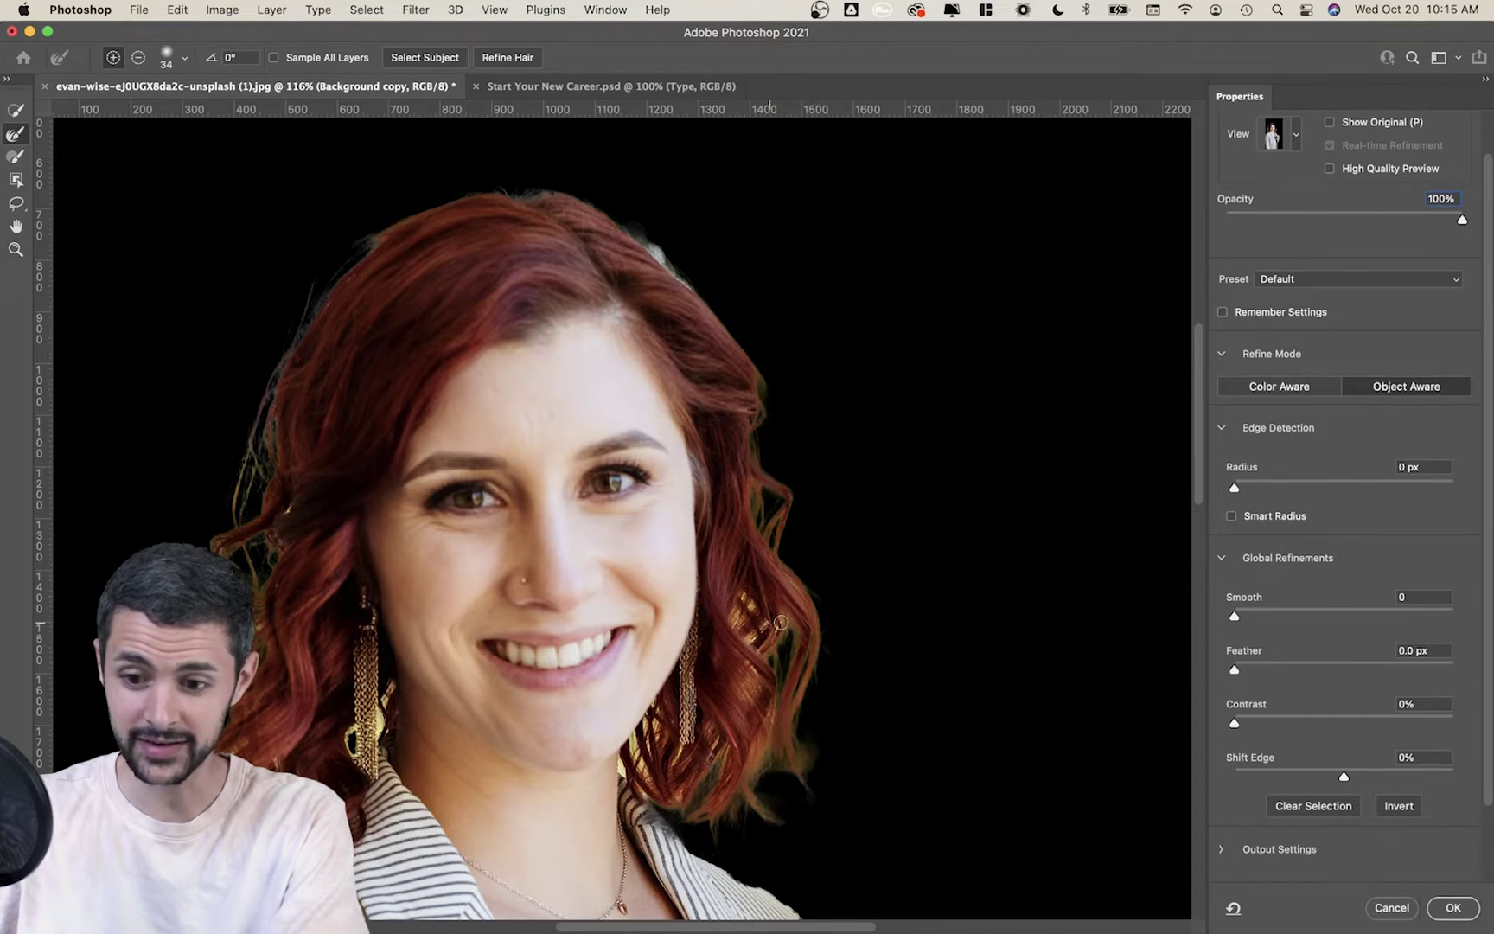
left_click(764, 649)
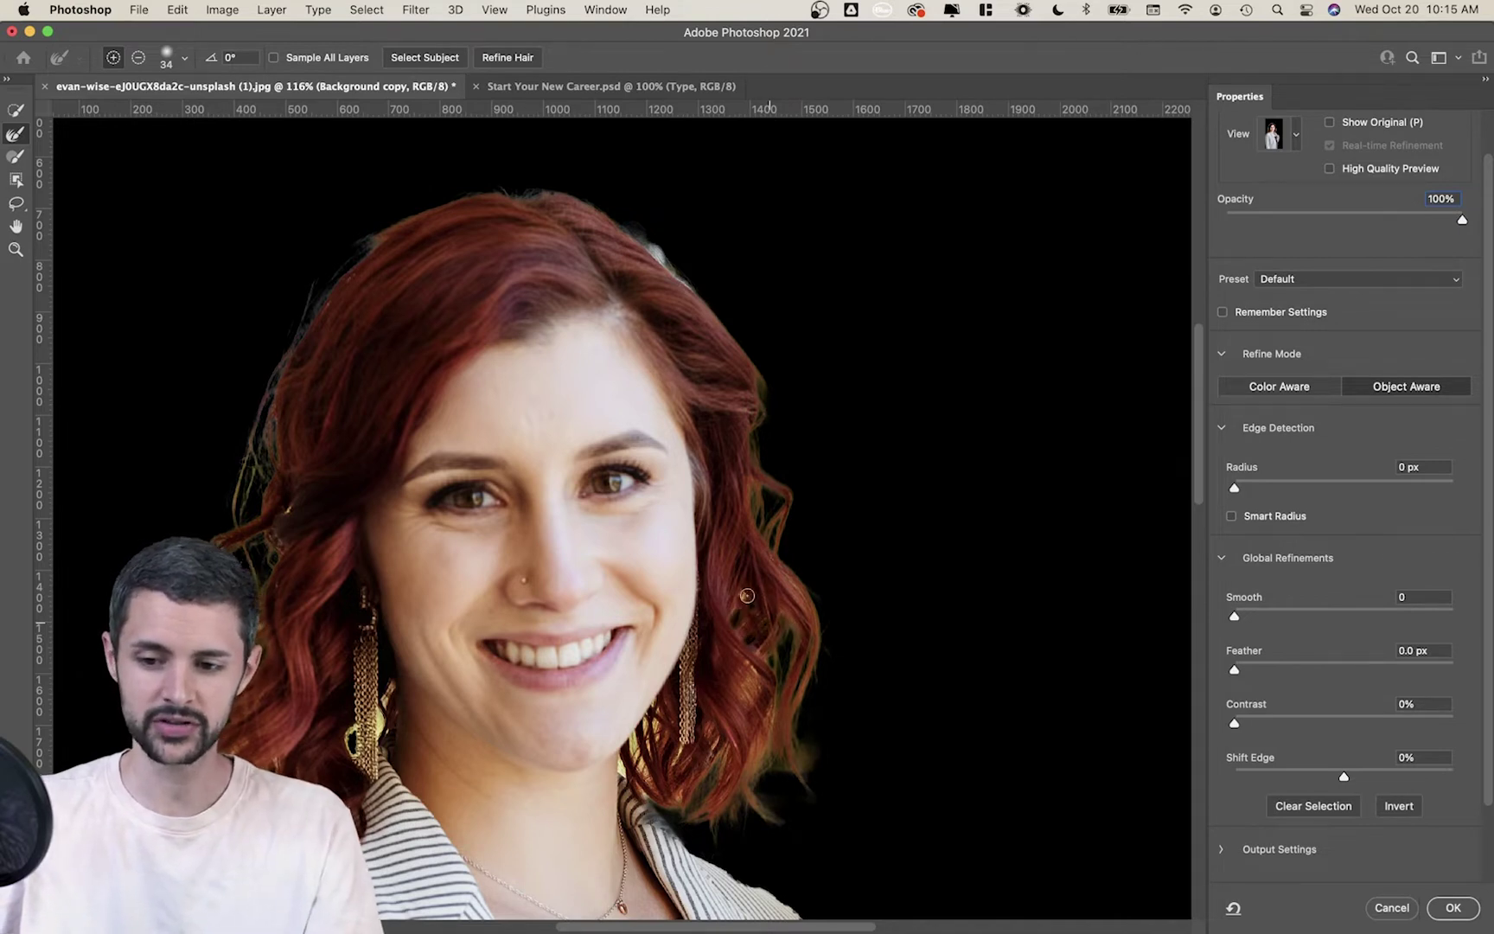
left_click(731, 613)
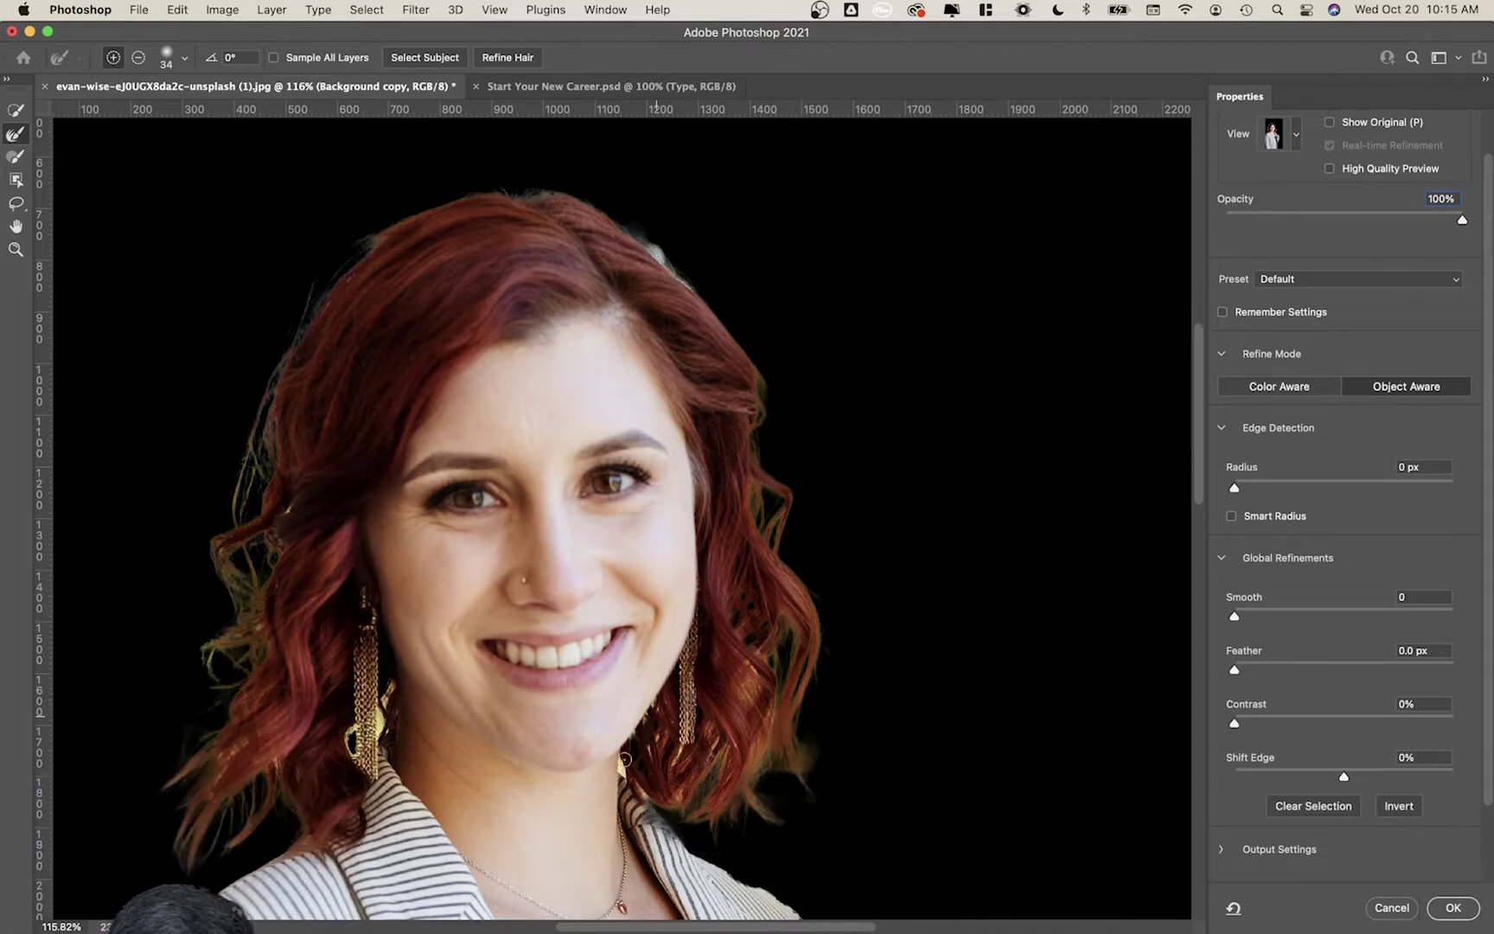
- Refine the hair edge on the image's left side and around the left earring with the Refine Edge Brush
scroll(688, 560, "up", 5)
left_click_drag(289, 558, 771, 594)
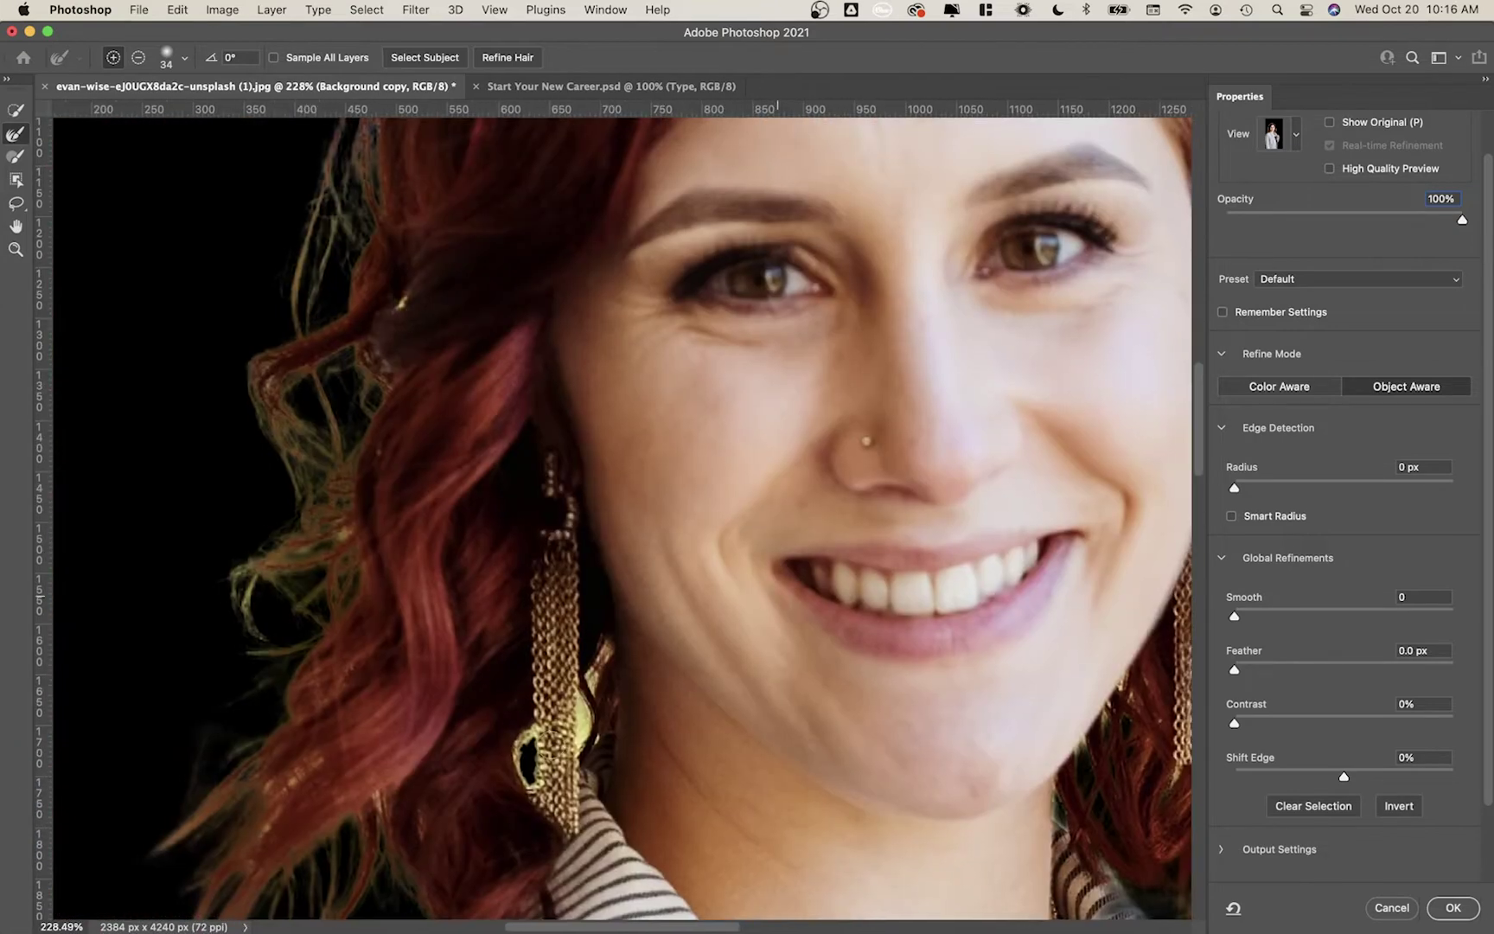
left_click_drag(304, 634, 347, 510)
left_click_drag(405, 300, 505, 408)
left_click_drag(396, 432, 442, 246)
scroll(395, 431, "down", 5)
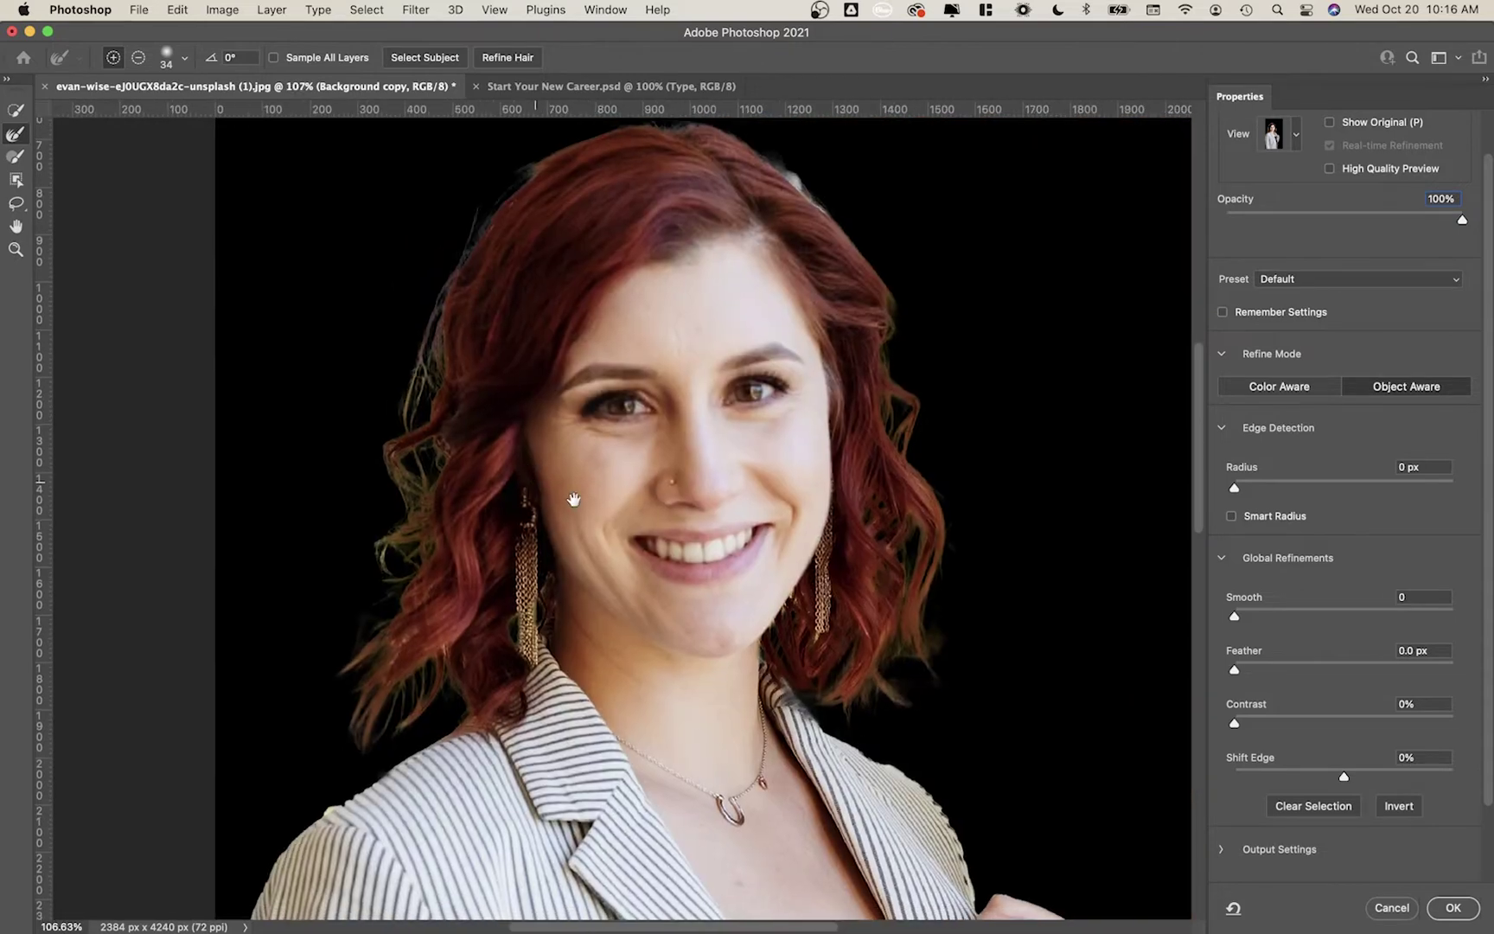
scroll(627, 608, "right", 2)
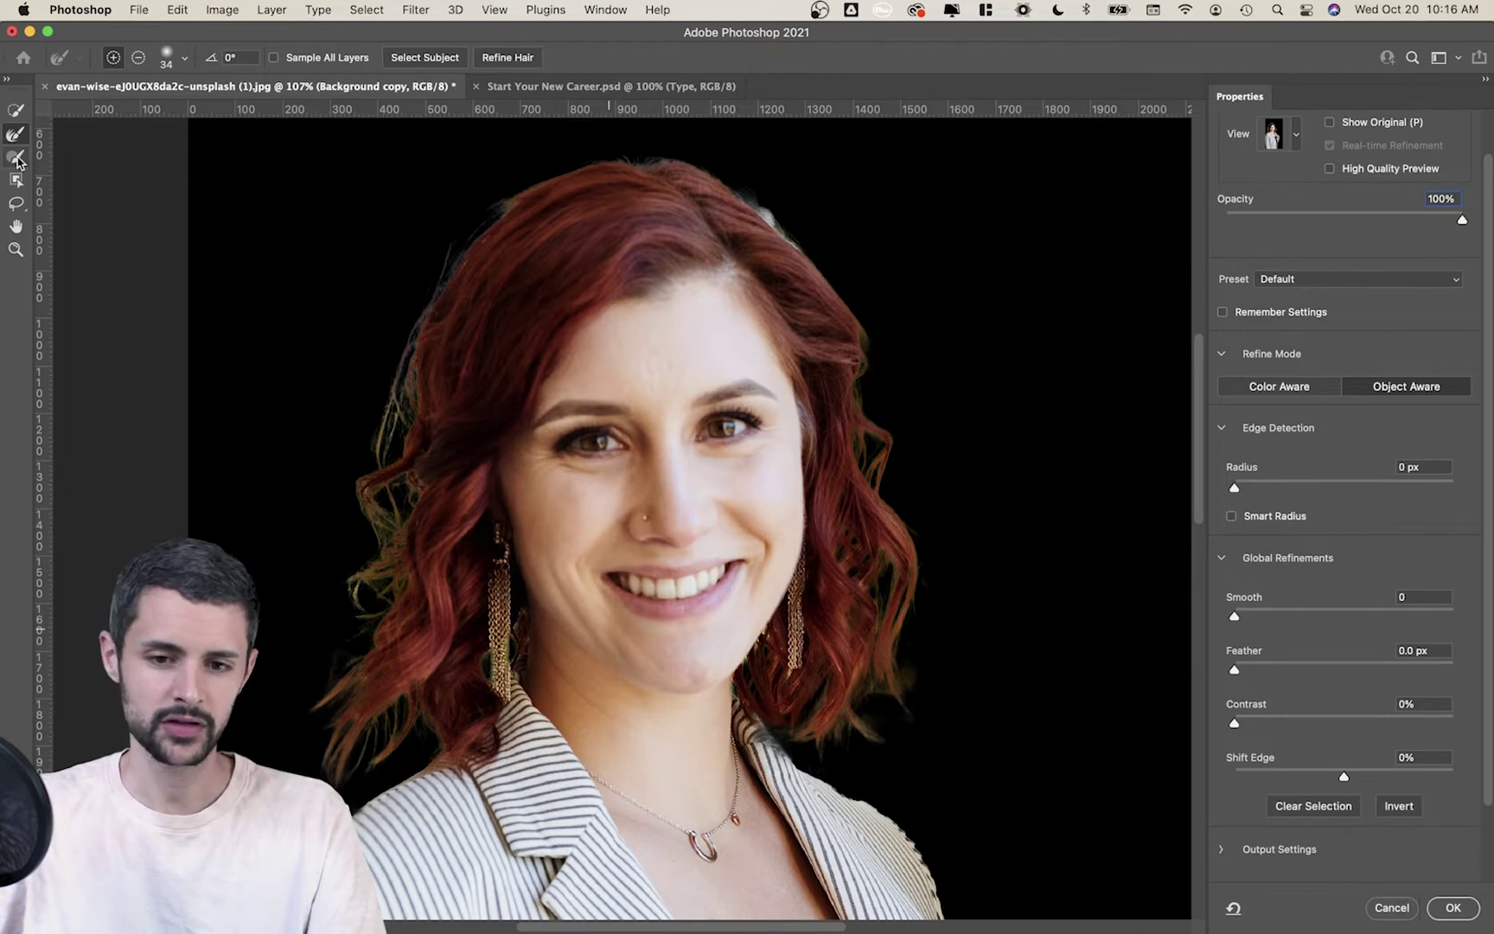
- Subtract the pale background fringe along the upper-right edge of the hair using the Brush tool
left_click(16, 159)
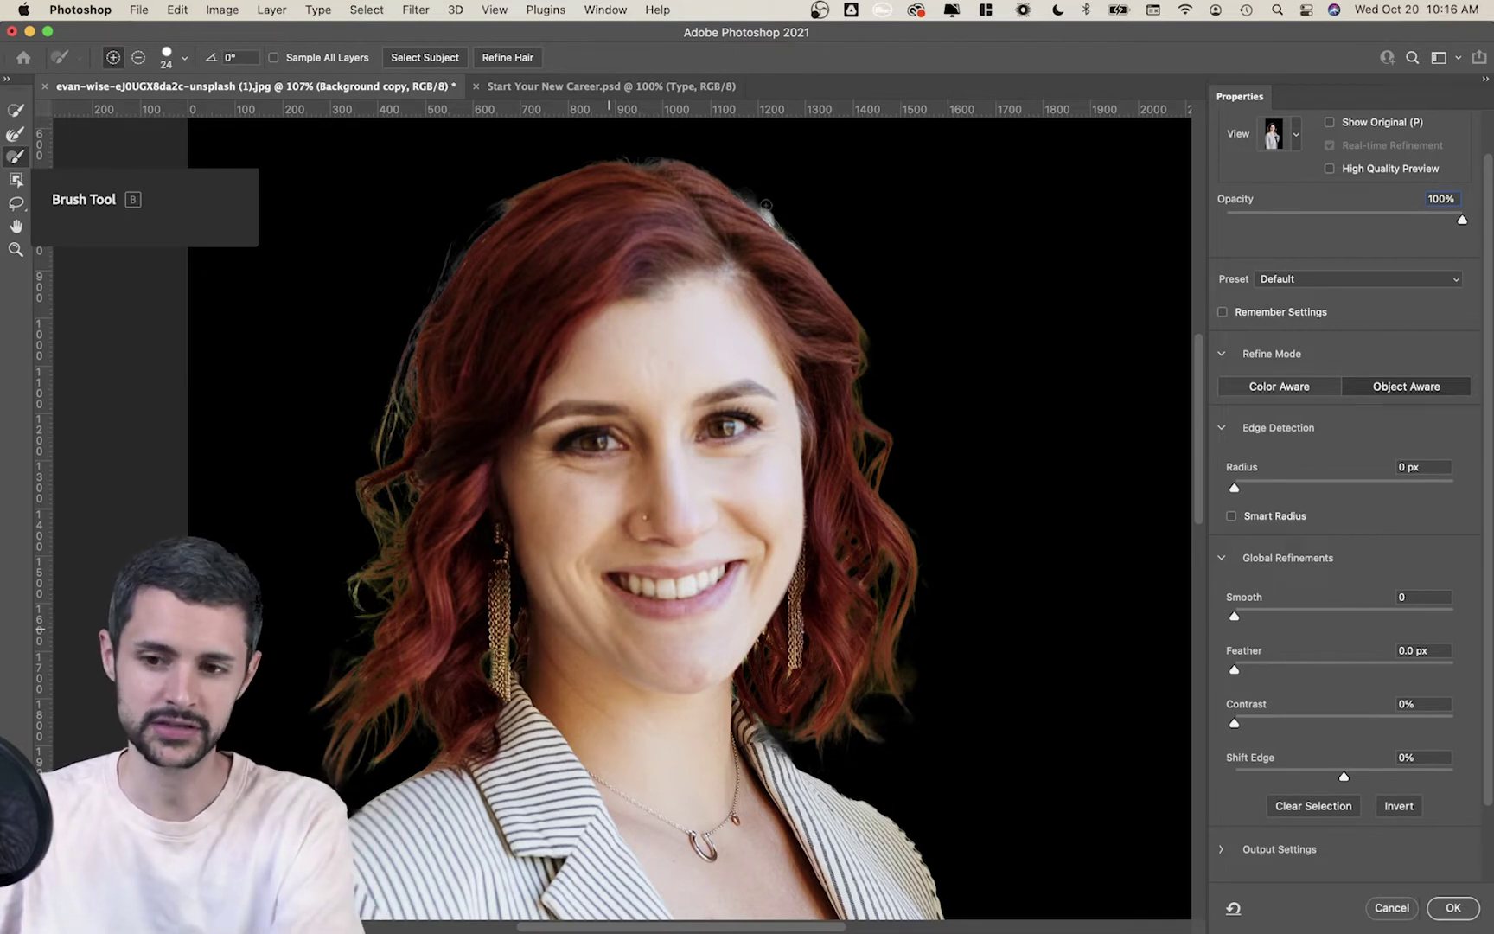
left_click(139, 57)
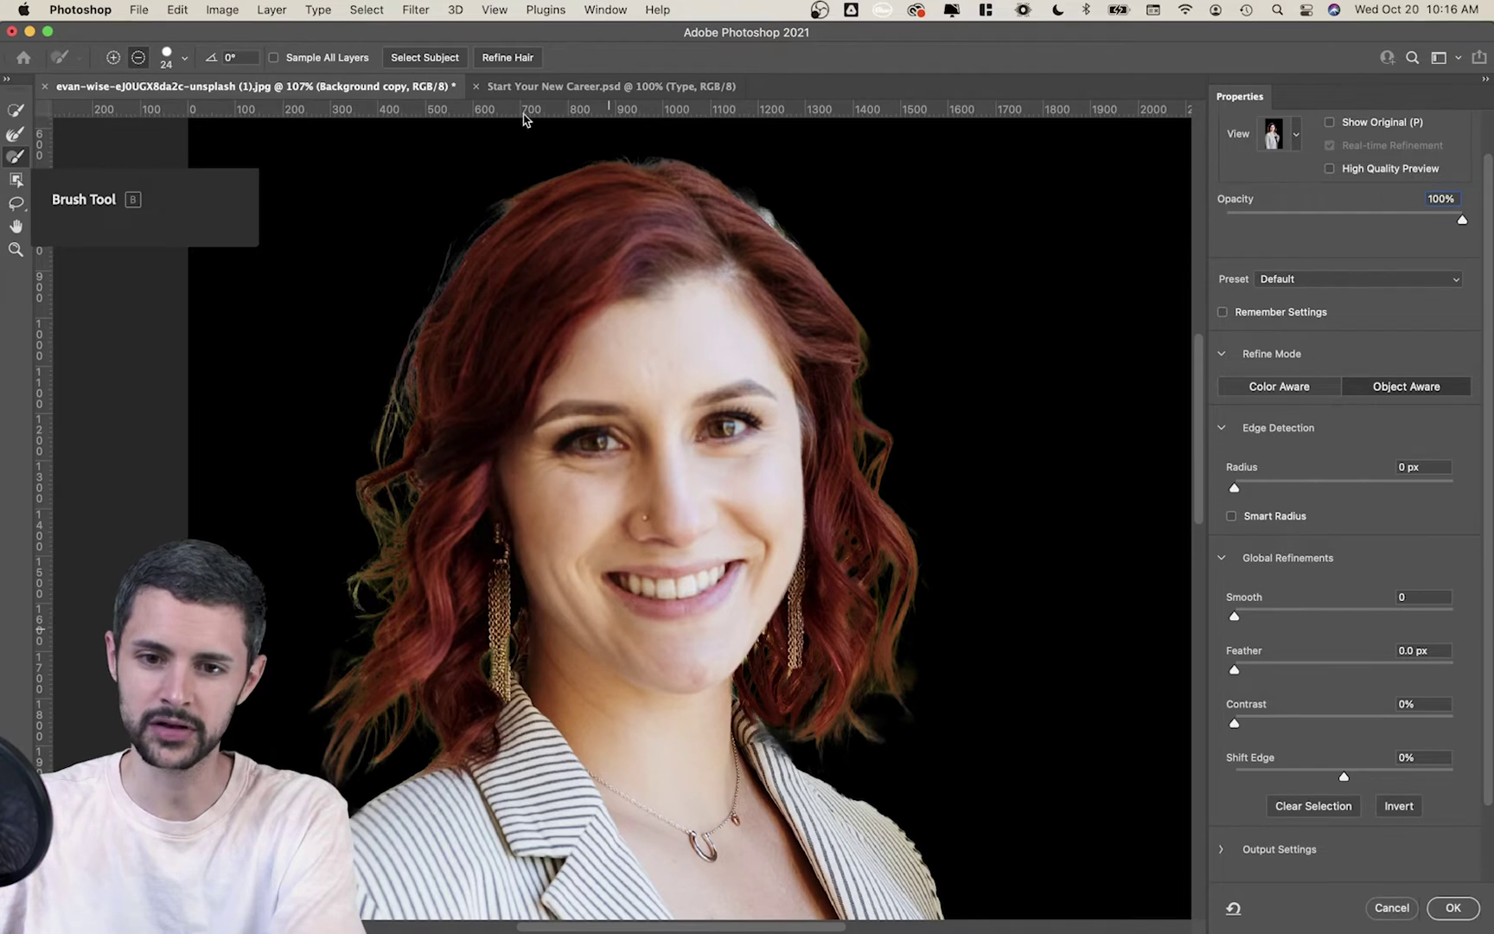
left_click_drag(803, 210, 894, 237)
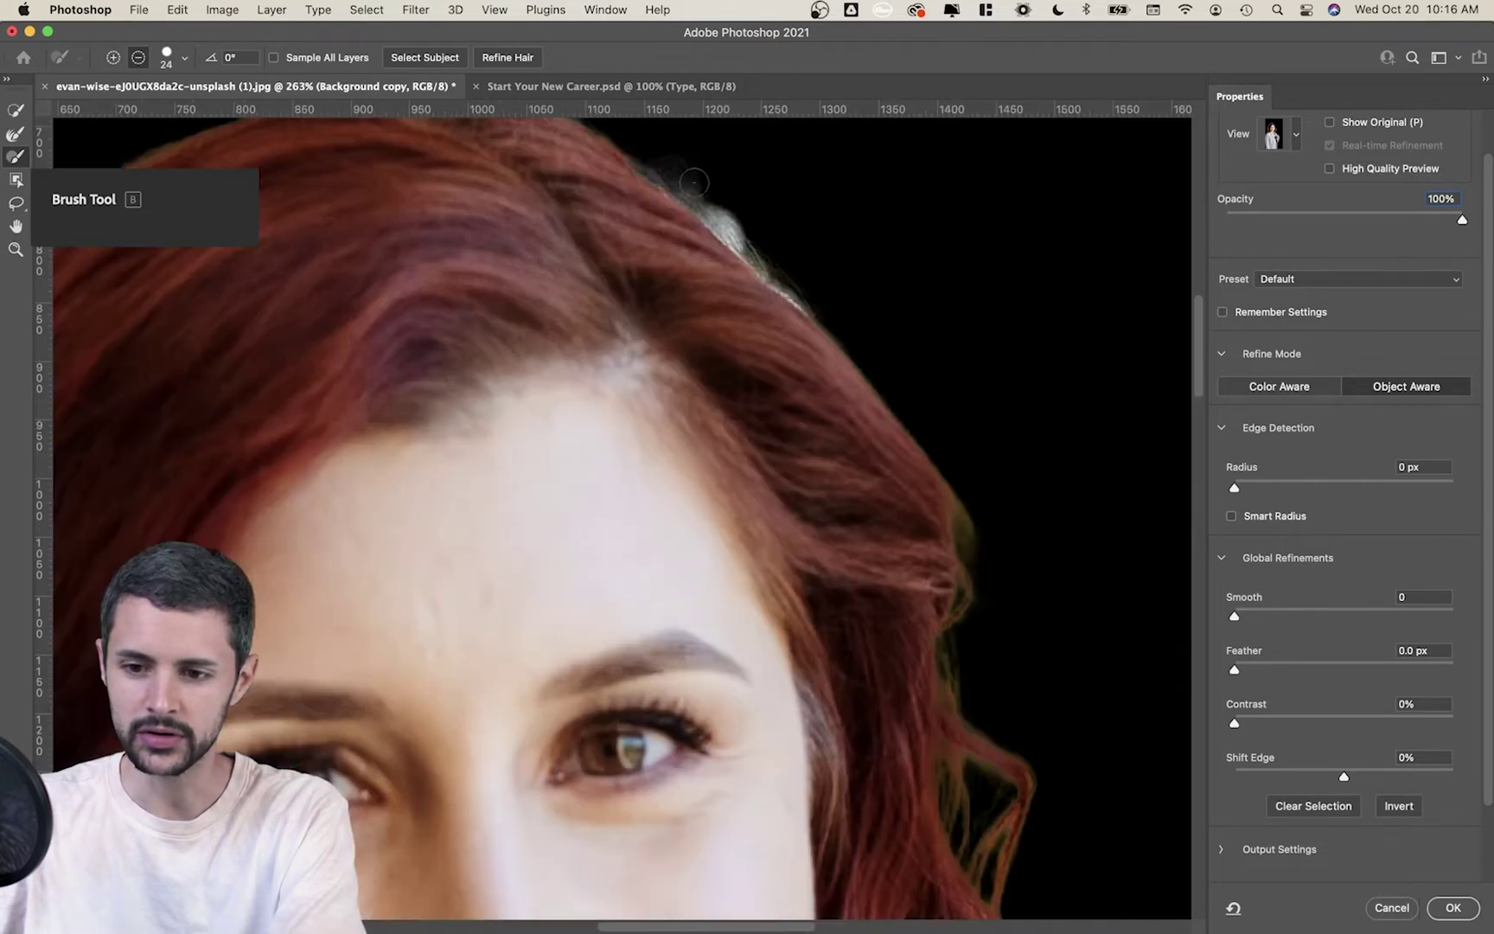
mouse_move(652, 161)
left_mouse_down()
mouse_move(709, 192)
mouse_move(819, 305)
mouse_move(637, 144)
left_mouse_up()
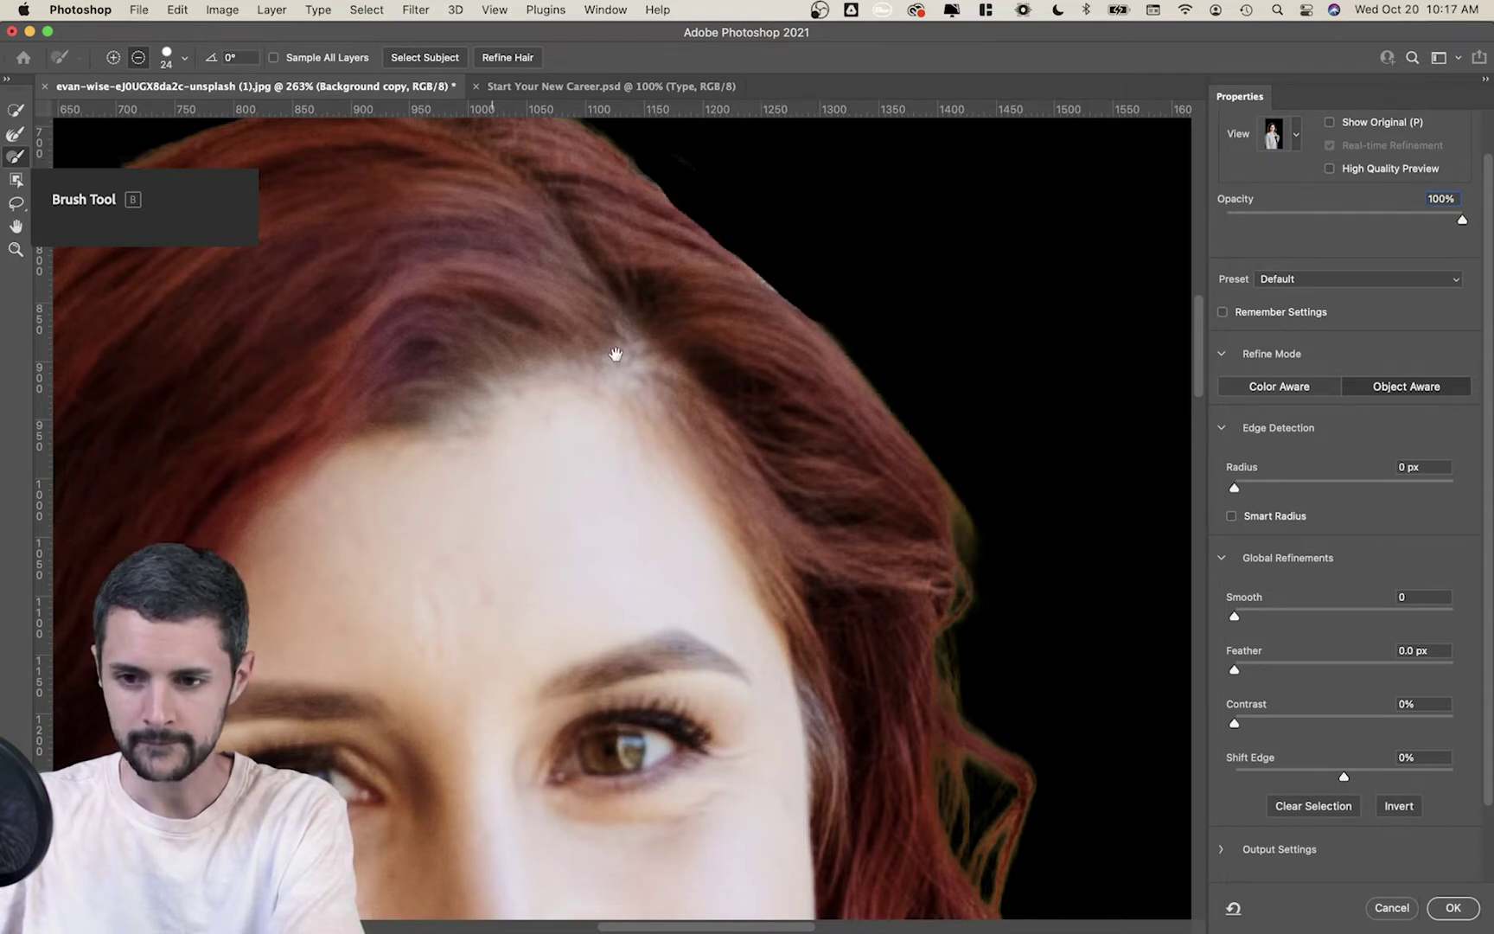
left_click_drag(561, 307, 674, 405)
- Subtract the leftover background haze along the crown and the upper-left curve of the hair
left_click_drag(651, 298, 772, 300)
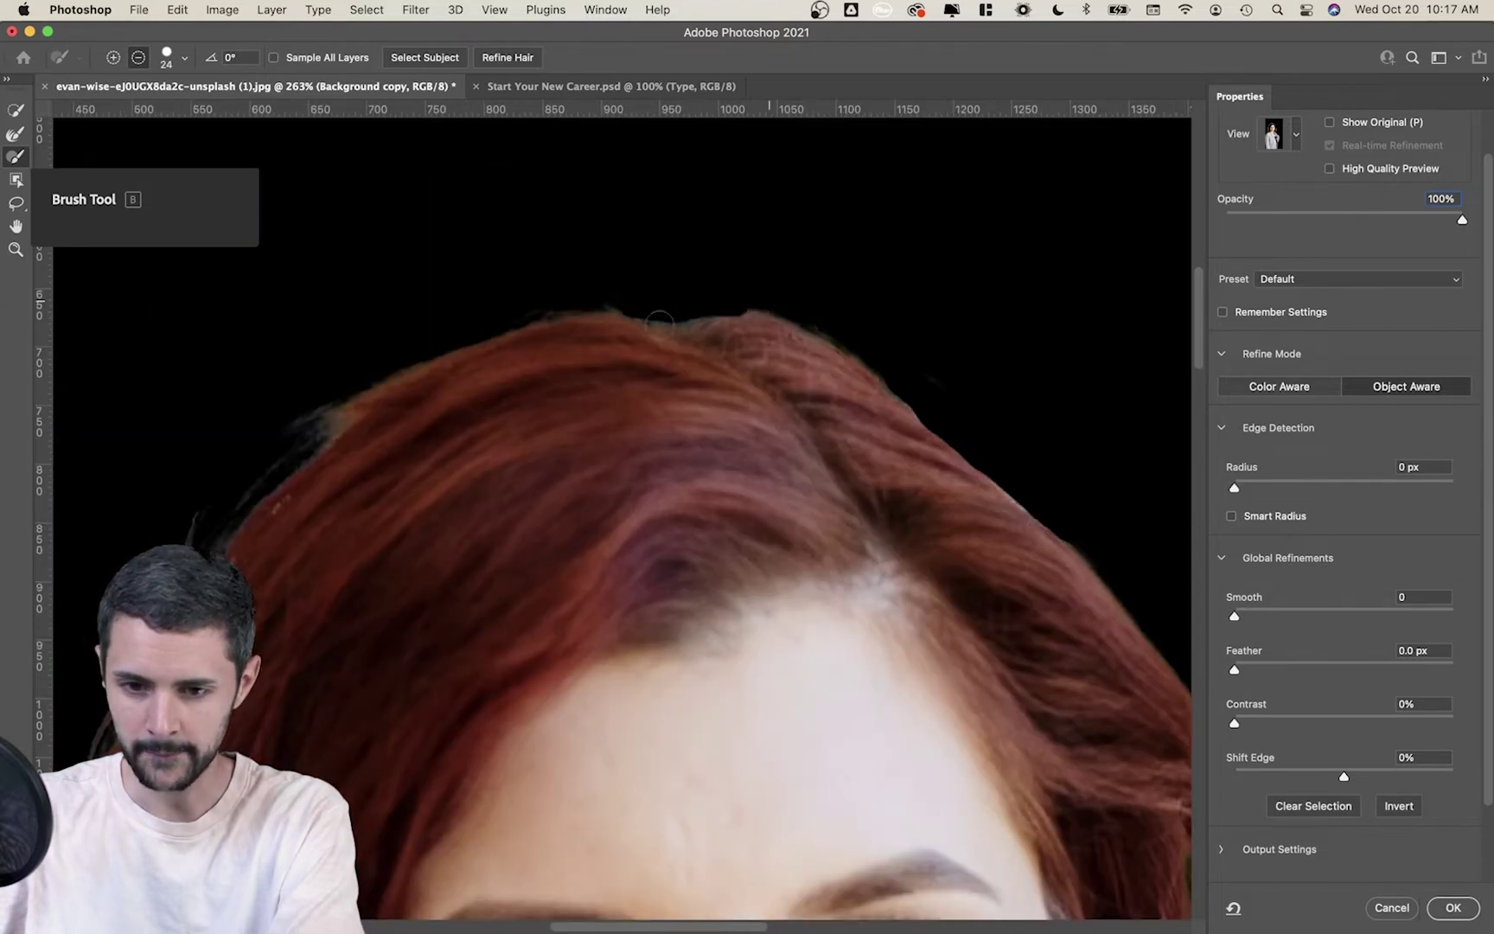
mouse_move(335, 420)
left_mouse_down()
mouse_move(437, 345)
mouse_move(518, 313)
left_mouse_up()
left_click_drag(294, 425, 262, 458)
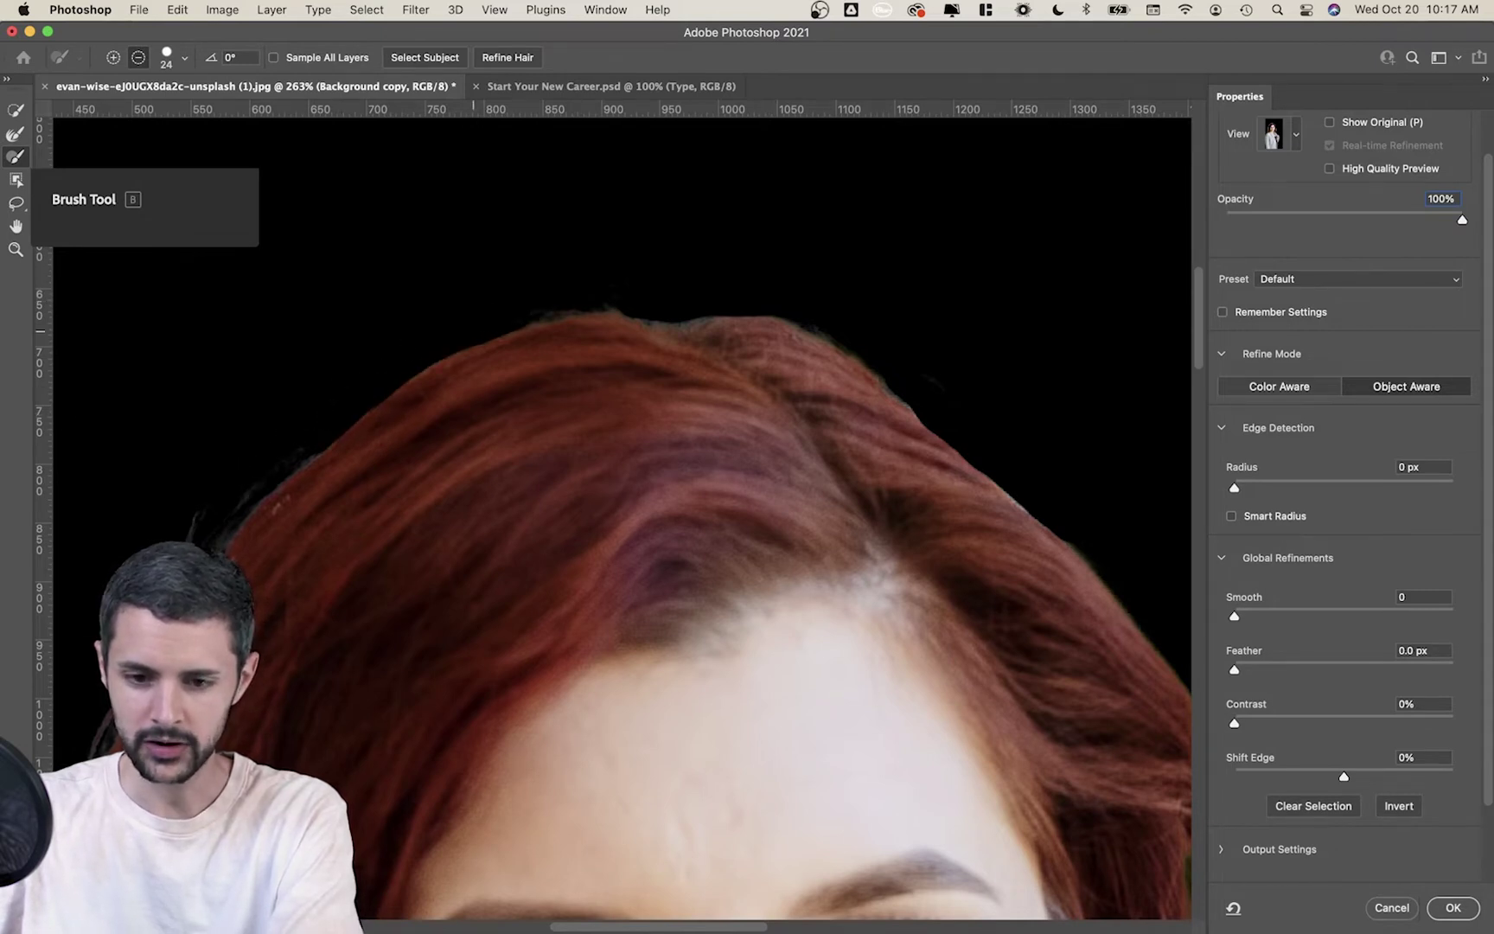
- Review the subtracting brush's size, hardness and spacing, and remove the bluish stray strands from the upper-left hair edge
left_click_drag(416, 336, 588, 208)
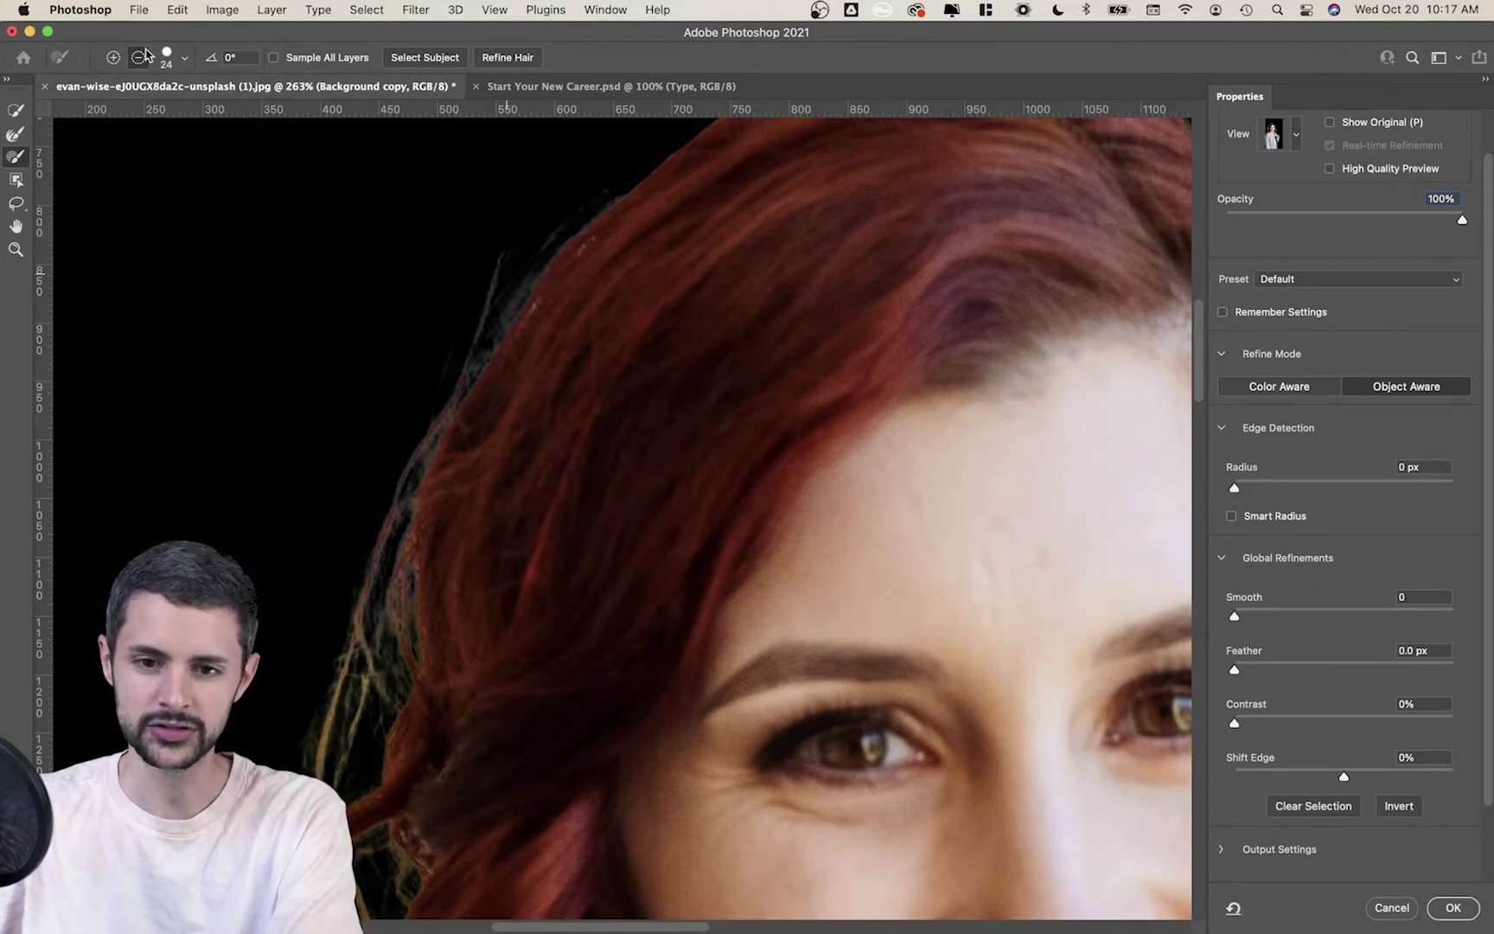
left_click(186, 58)
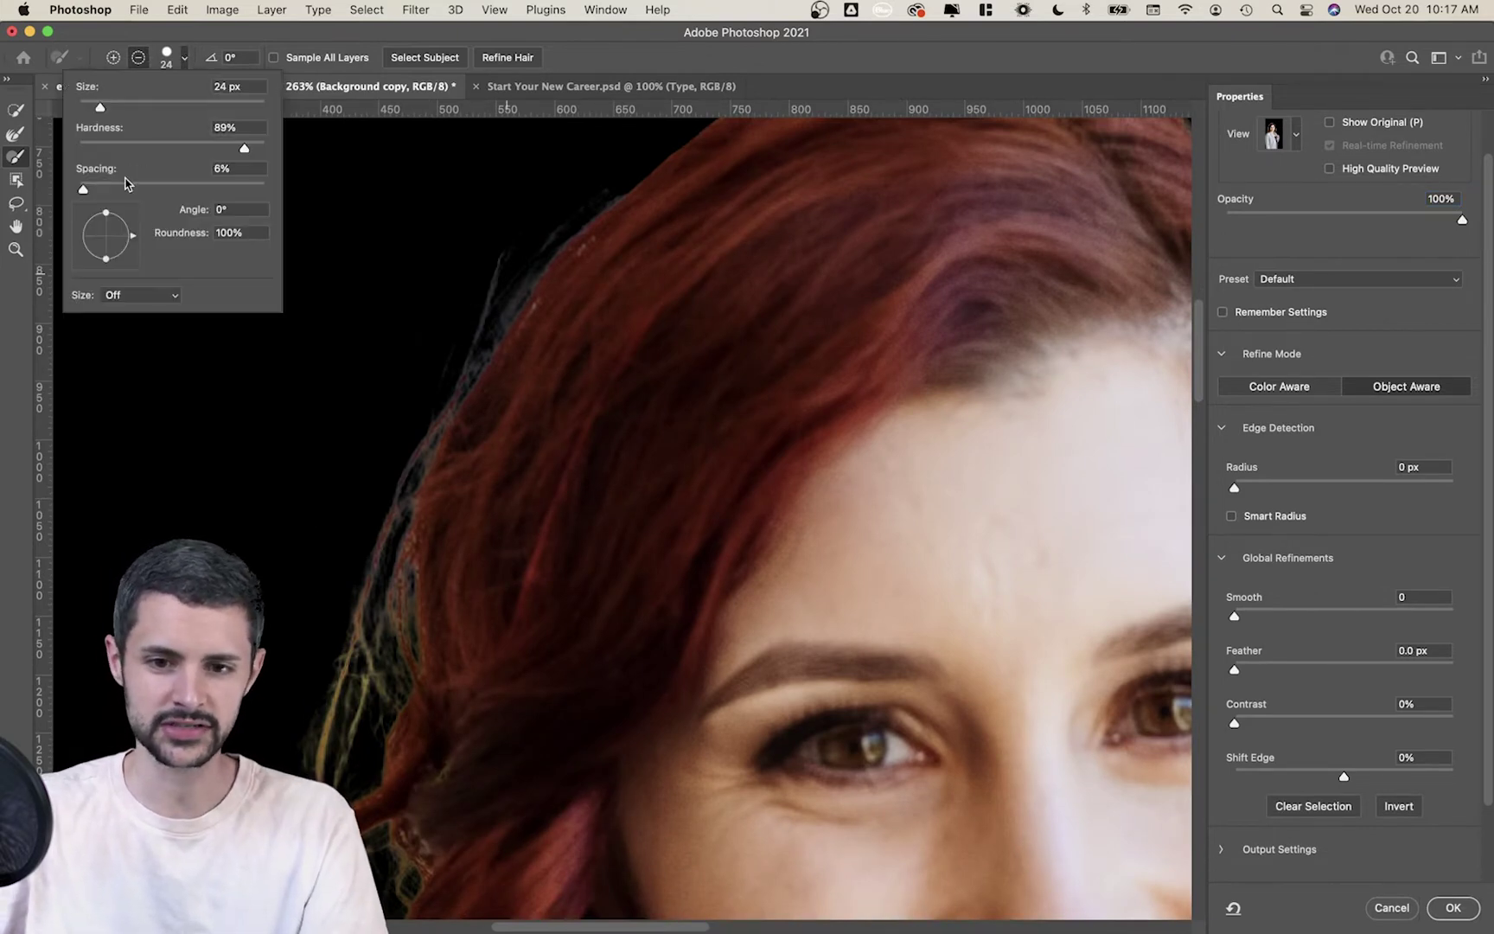
left_click_drag(83, 189, 91, 189)
mouse_move(503, 256)
left_mouse_down()
mouse_move(530, 247)
mouse_move(488, 304)
mouse_move(613, 194)
left_mouse_up()
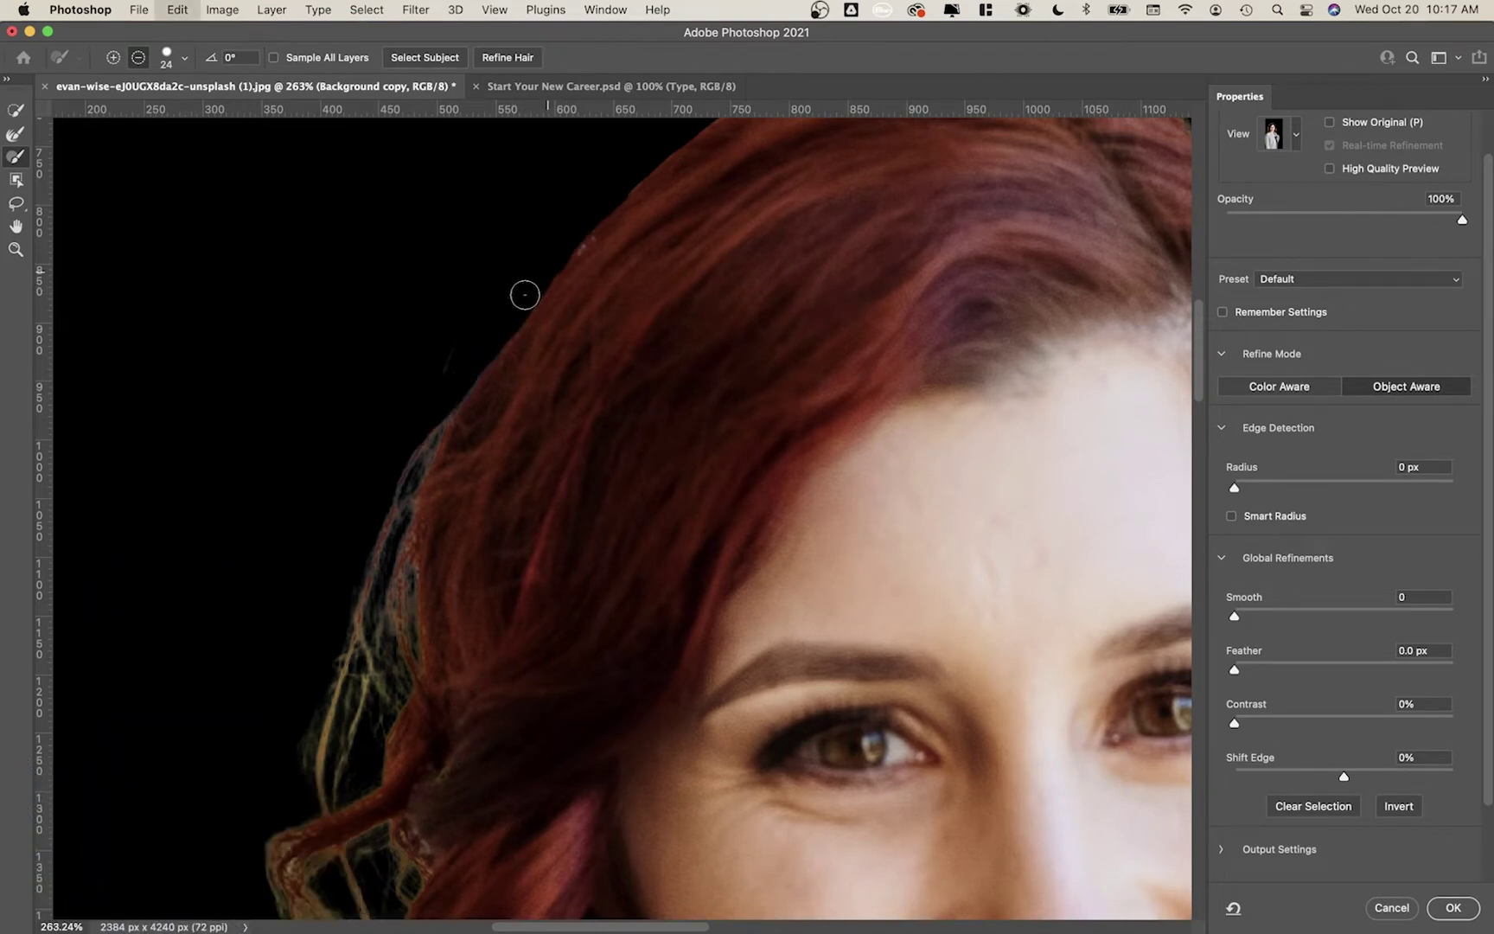
- Subtract the greenish stray wisps down the image's left side of the hair, beside the eye and cheek
scroll(554, 285, "down", 5)
scroll(554, 286, "left", 2)
mouse_move(495, 335)
left_mouse_down()
mouse_move(420, 576)
mouse_move(455, 353)
left_mouse_up()
mouse_move(471, 689)
left_mouse_down()
mouse_move(509, 462)
mouse_move(406, 741)
left_mouse_up()
left_click_drag(464, 528, 397, 711)
scroll(474, 557, "up", 3)
mouse_move(510, 577)
left_mouse_down()
mouse_move(488, 419)
mouse_move(458, 627)
mouse_move(420, 527)
left_mouse_up()
- Enlarge the brush to 29 px and clear the remaining loose strands along the image's left hair edge
key("bracketright")
key("bracketright")
key("bracketright")
key("bracketright")
key("bracketright")
key("bracketright")
key("bracketright")
key("bracketright")
key("bracketright")
mouse_move(487, 553)
left_mouse_down()
mouse_move(455, 554)
mouse_move(503, 337)
mouse_move(503, 120)
left_mouse_up()
mouse_move(389, 796)
left_mouse_down()
mouse_move(437, 717)
mouse_move(514, 684)
mouse_move(459, 661)
left_mouse_up()
- Subtract the green-tinted fringe and stray curls along the image's right hair edge, from eye level downward
scroll(484, 679, "down", 5)
scroll(1029, 333, "up", 7)
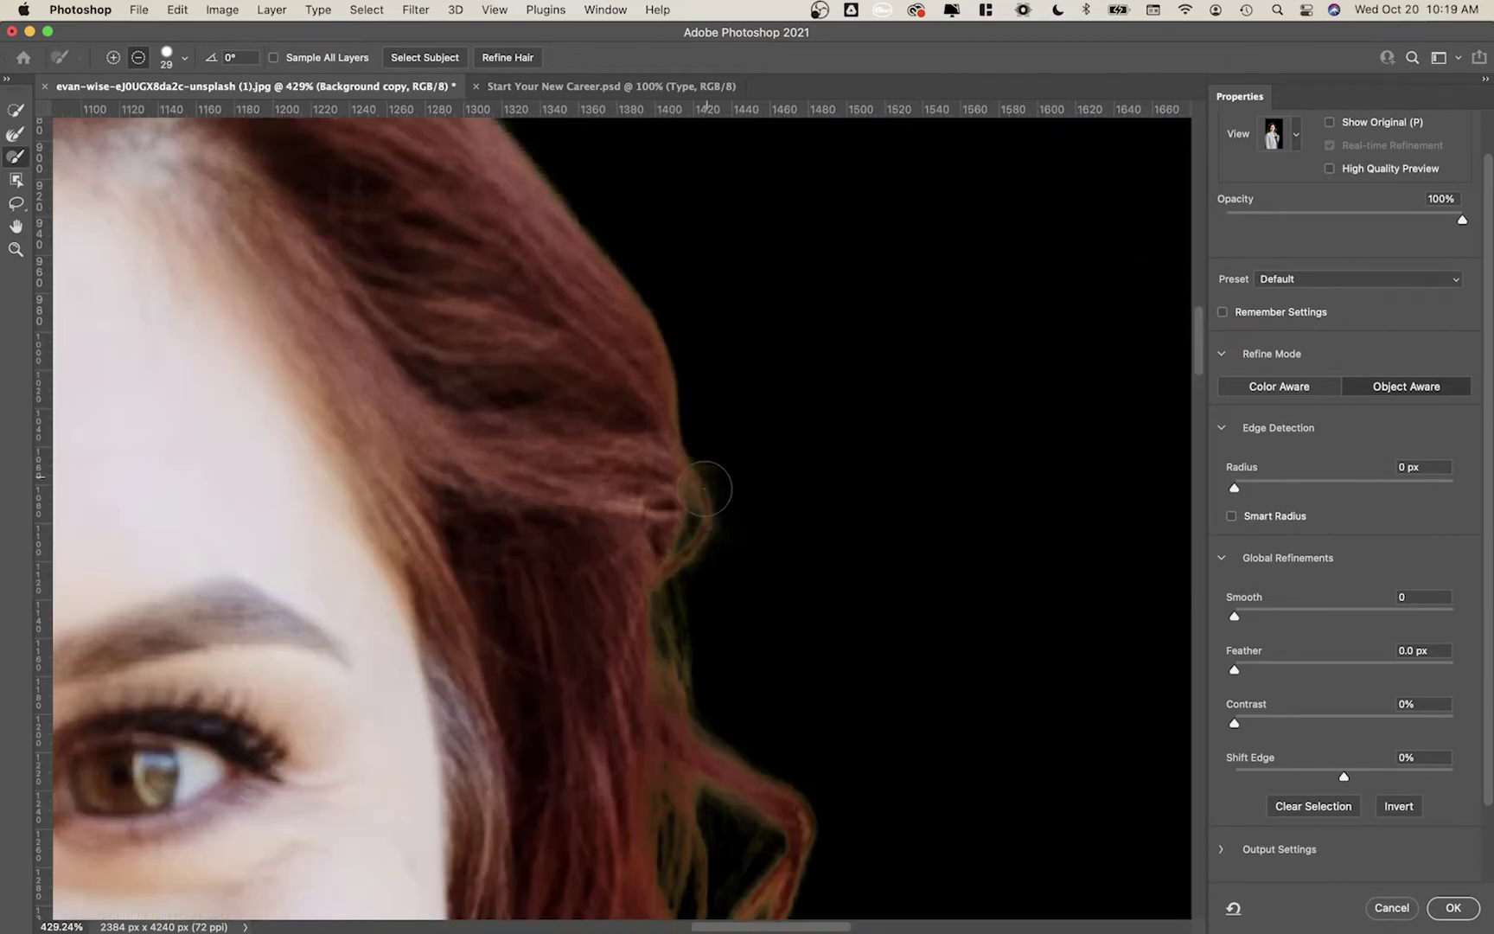
left_click_drag(710, 447, 678, 601)
left_click_drag(664, 696, 617, 427)
mouse_move(752, 700)
left_mouse_down()
mouse_move(624, 268)
mouse_move(791, 337)
left_mouse_up()
left_click_drag(670, 632, 660, 494)
mouse_move(553, 709)
left_mouse_down()
mouse_move(417, 801)
mouse_move(449, 696)
left_mouse_up()
left_click_drag(450, 696, 650, 512)
scroll(650, 513, "down", 8)
scroll(658, 469, "up", 4)
scroll(657, 467, "down", 1)
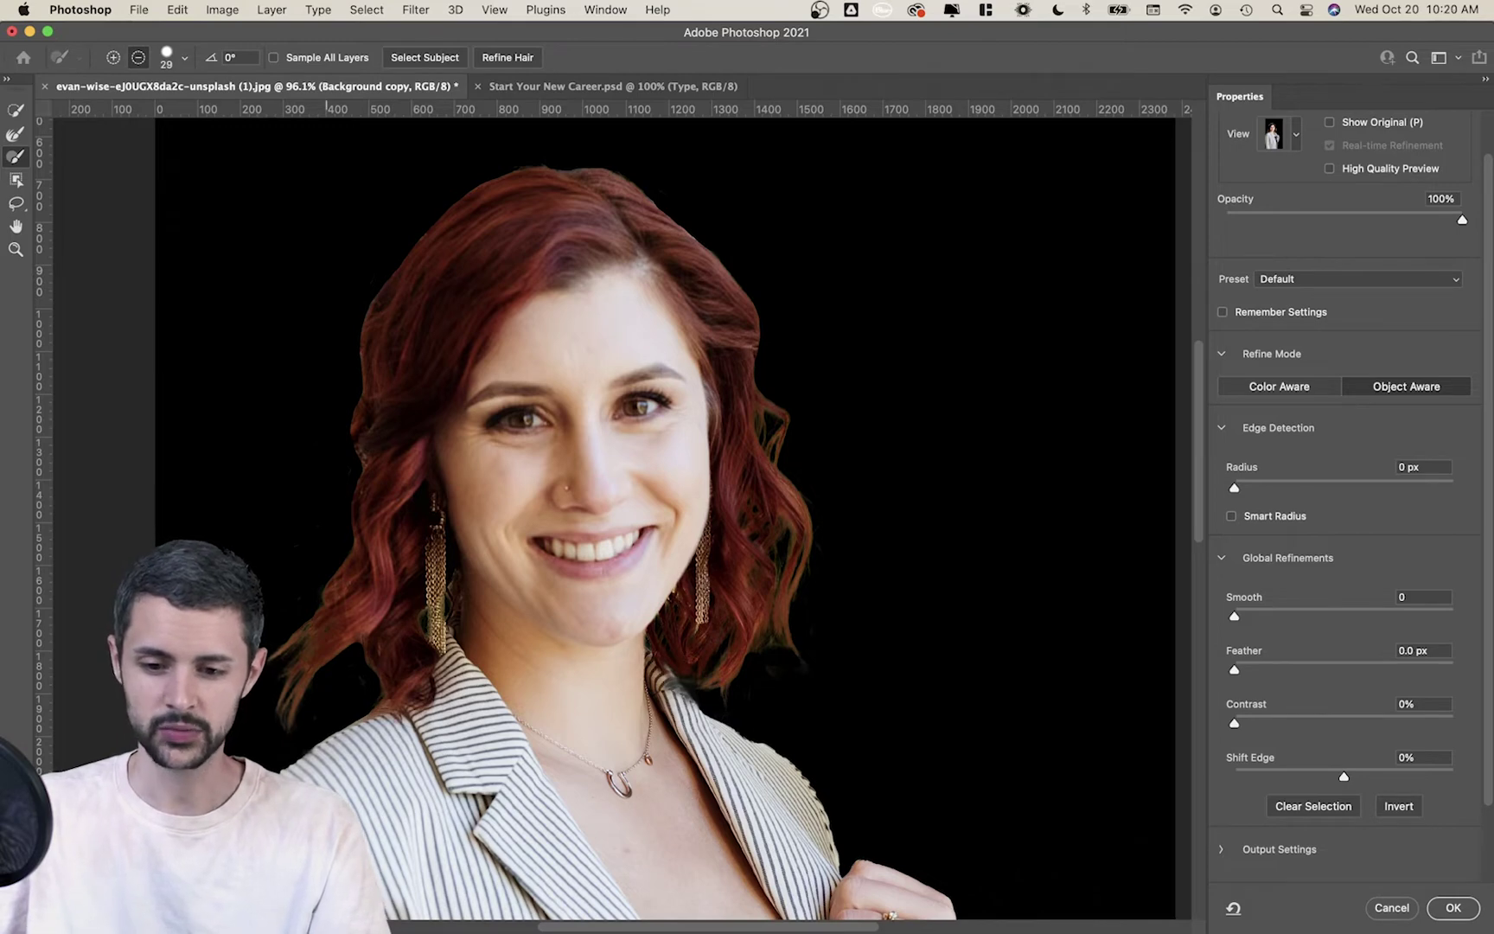
- Paint the faded jacket collar and the adjoining shoulder edge back into the selection with the Brush tool in add mode
scroll(862, 786, "up", 1)
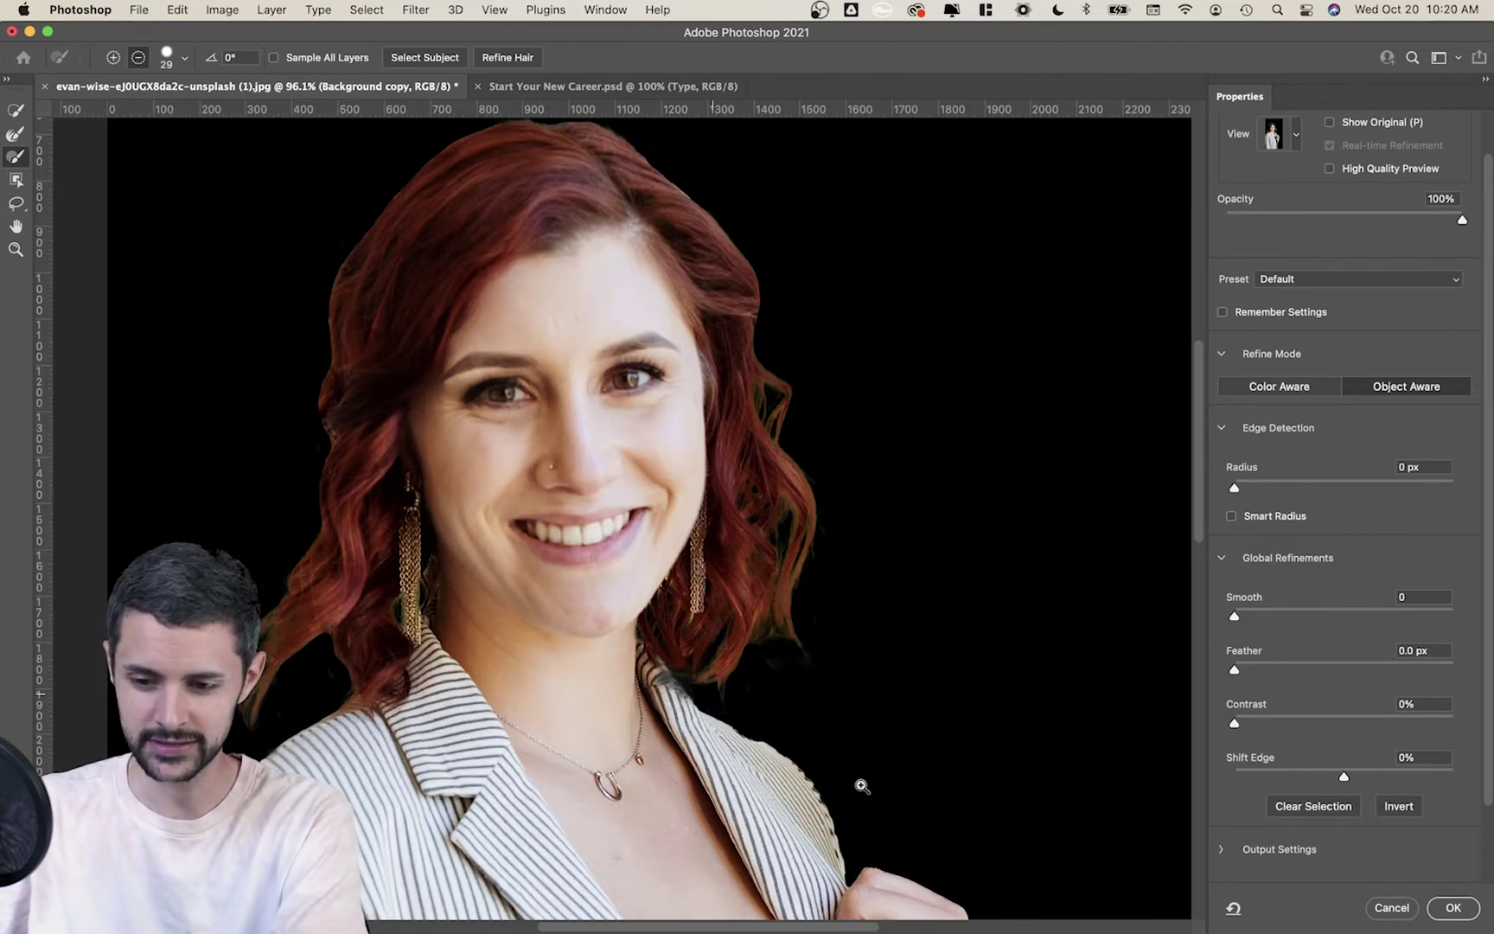
left_click_drag(862, 786, 1020, 786)
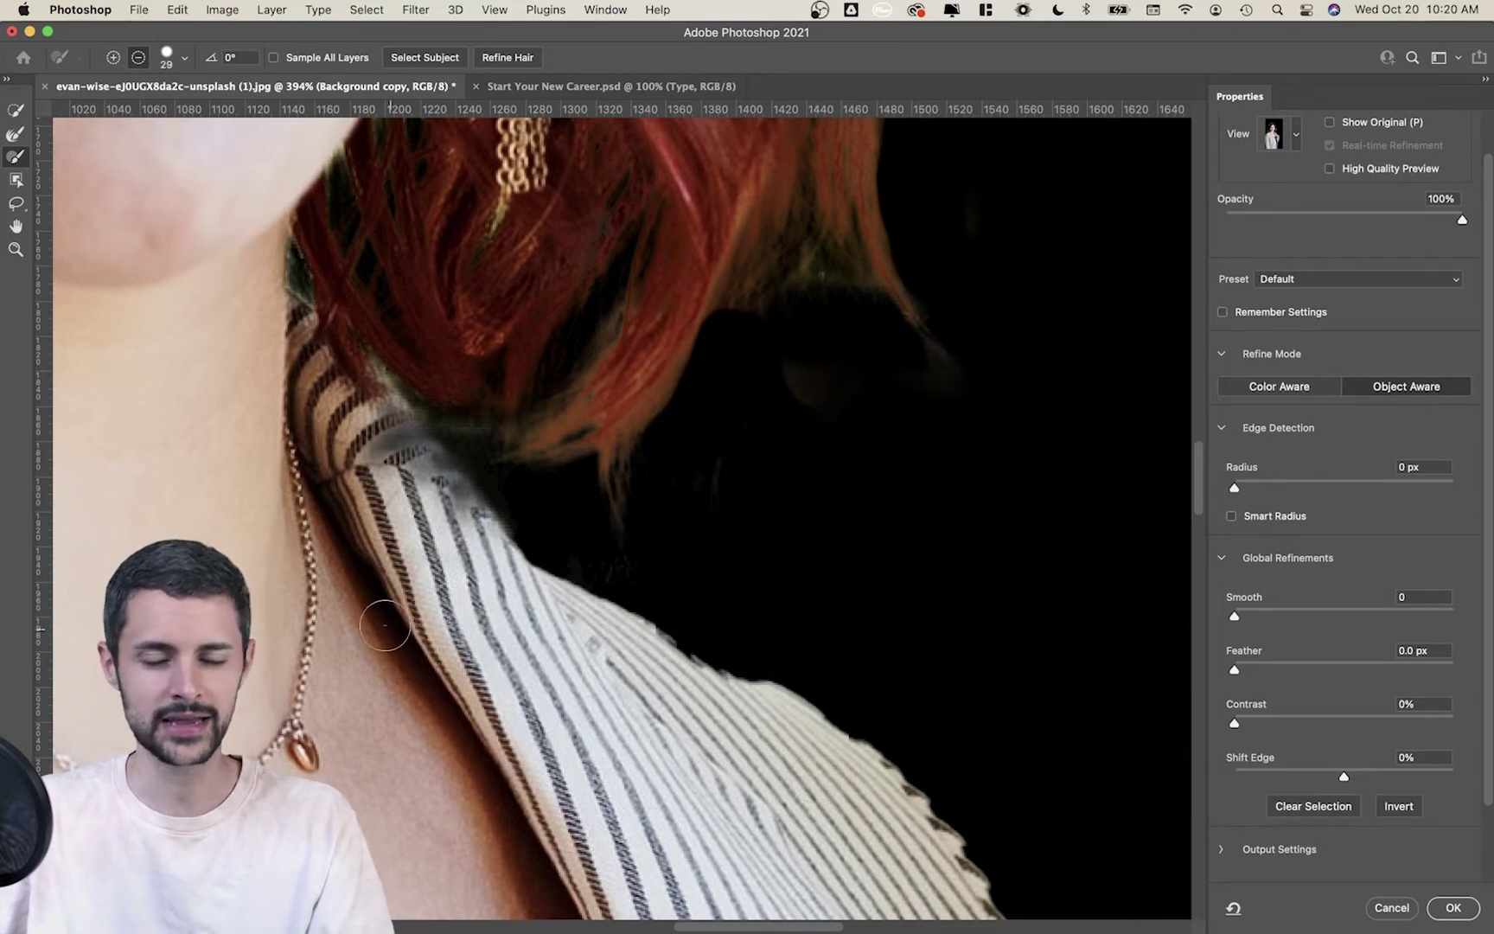
left_click(114, 57)
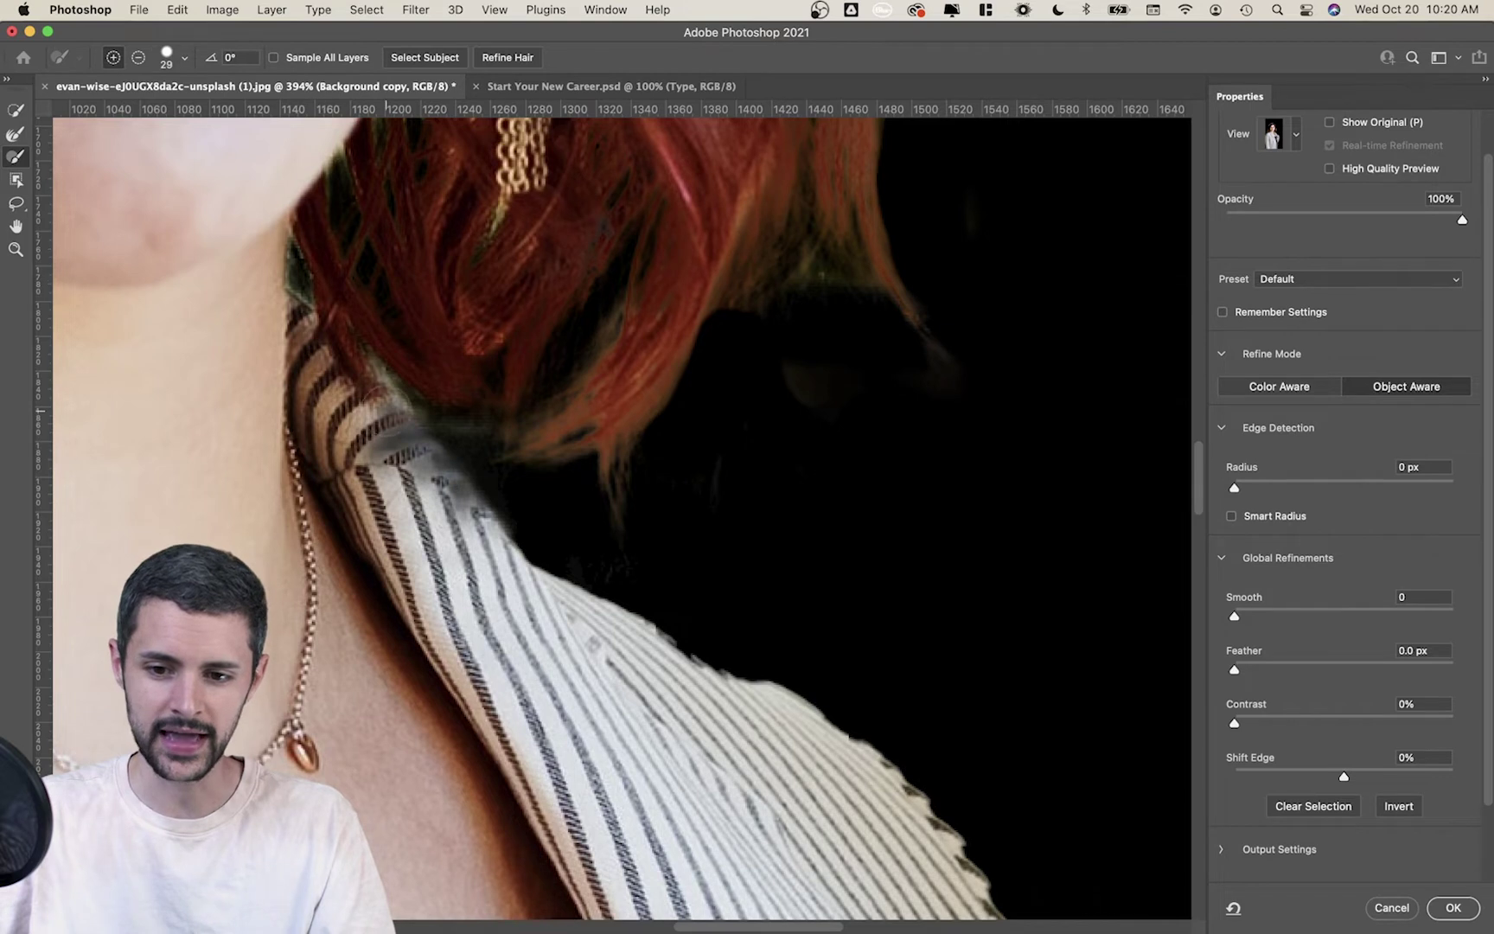
mouse_move(367, 380)
left_mouse_down()
mouse_move(481, 510)
mouse_move(359, 425)
mouse_move(318, 363)
left_mouse_up()
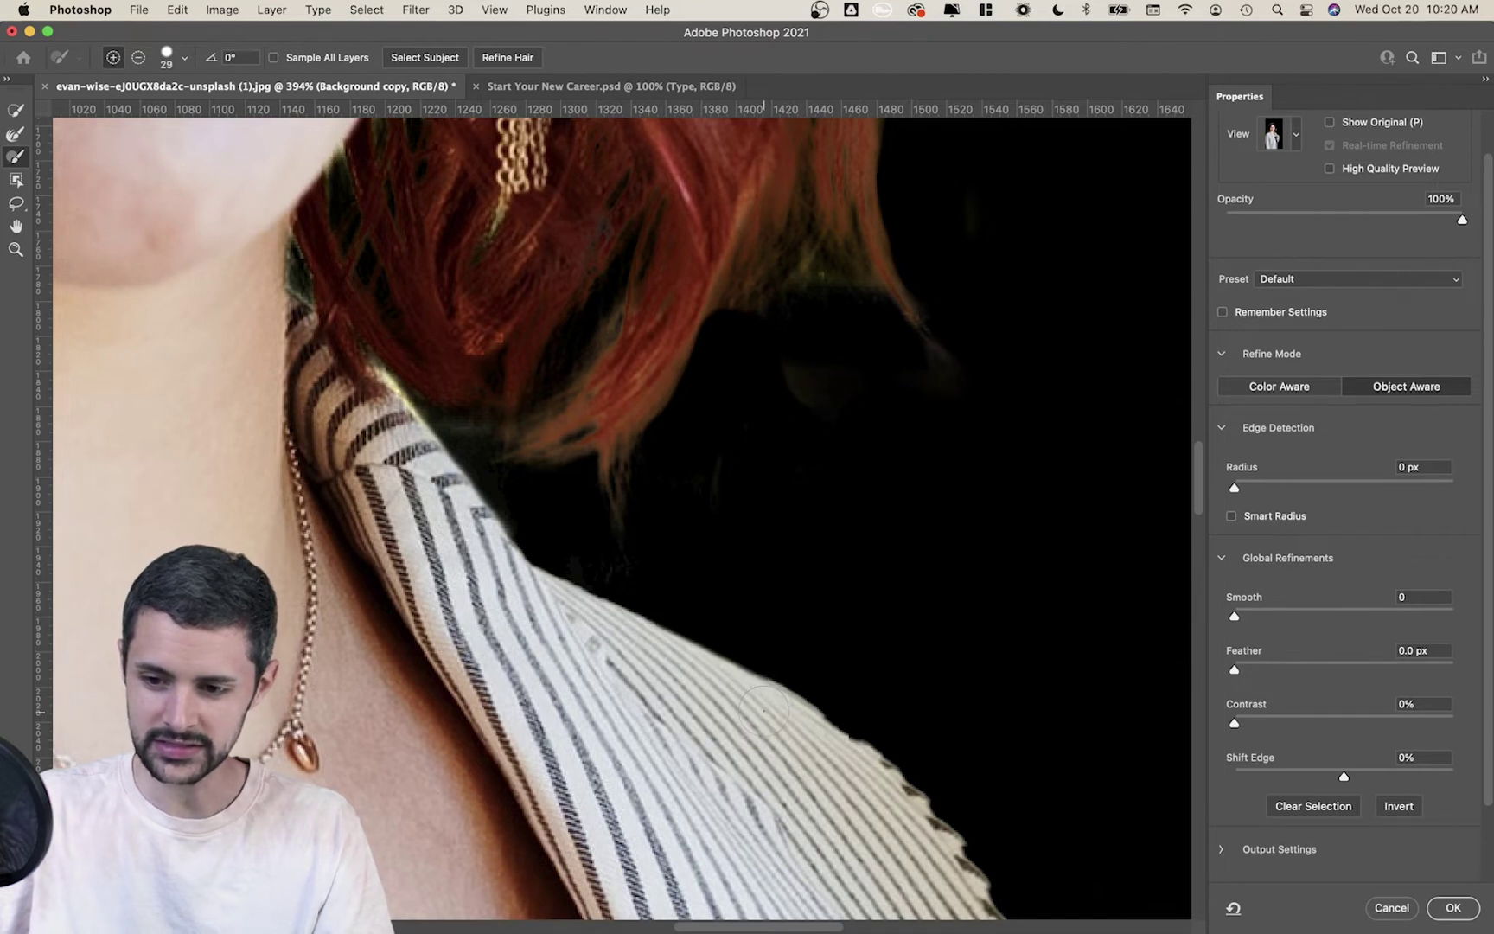
- Lower the black preview's opacity to 66% so the original photo shows around the shoulder
left_click(1346, 218)
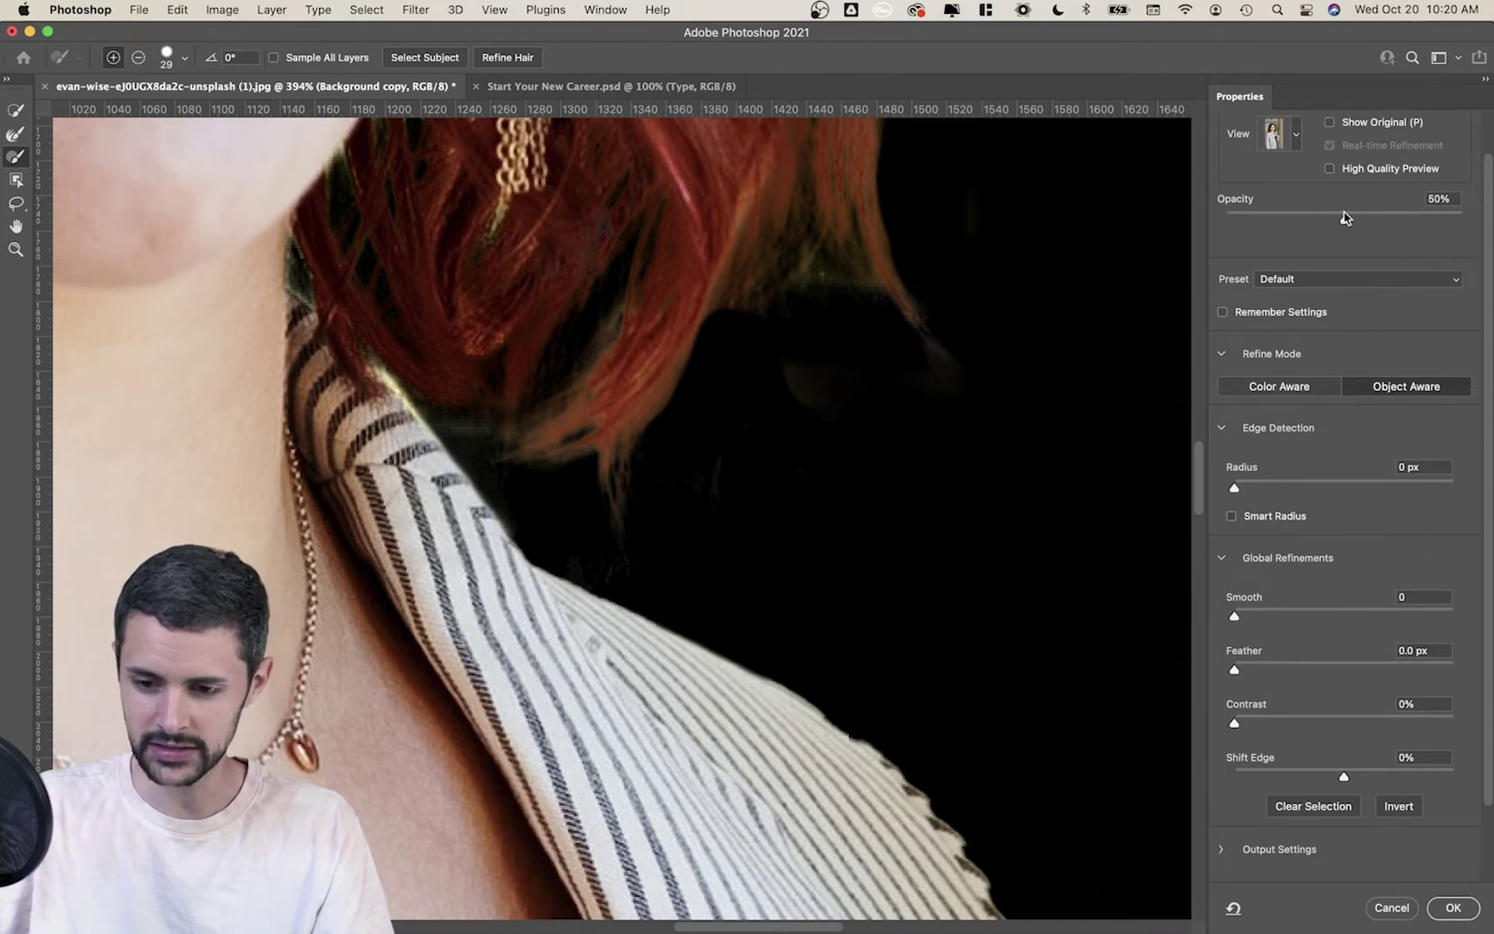
left_click(1379, 219)
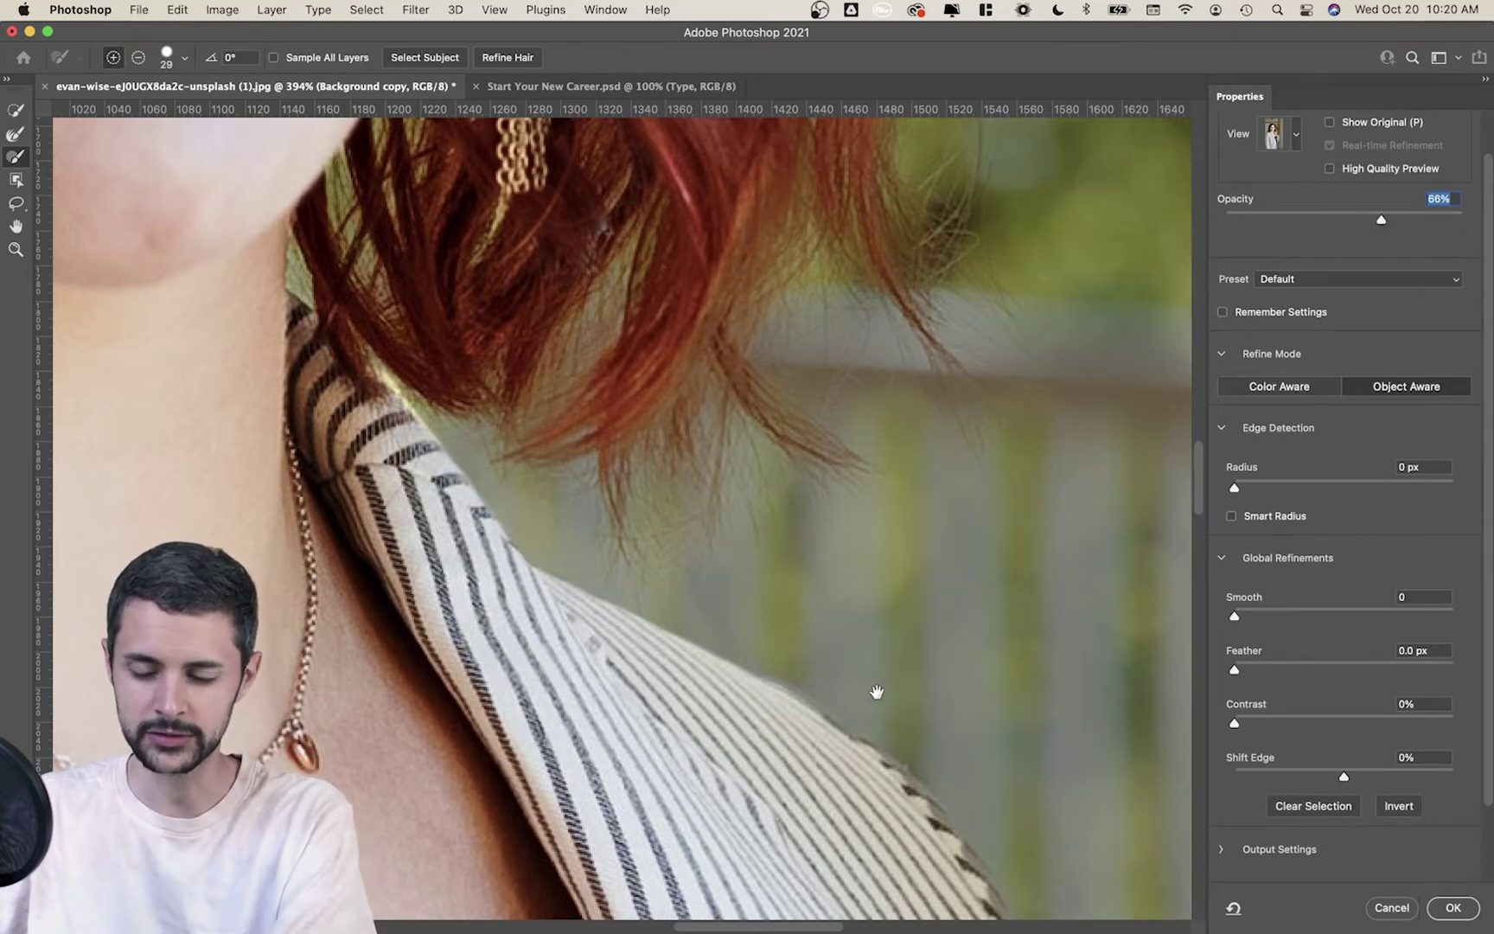
- Return the black preview's opacity to 100% and, with a 19 px brush, subtract the pale background patch on the image's left shoulder
left_click_drag(883, 695, 614, 487)
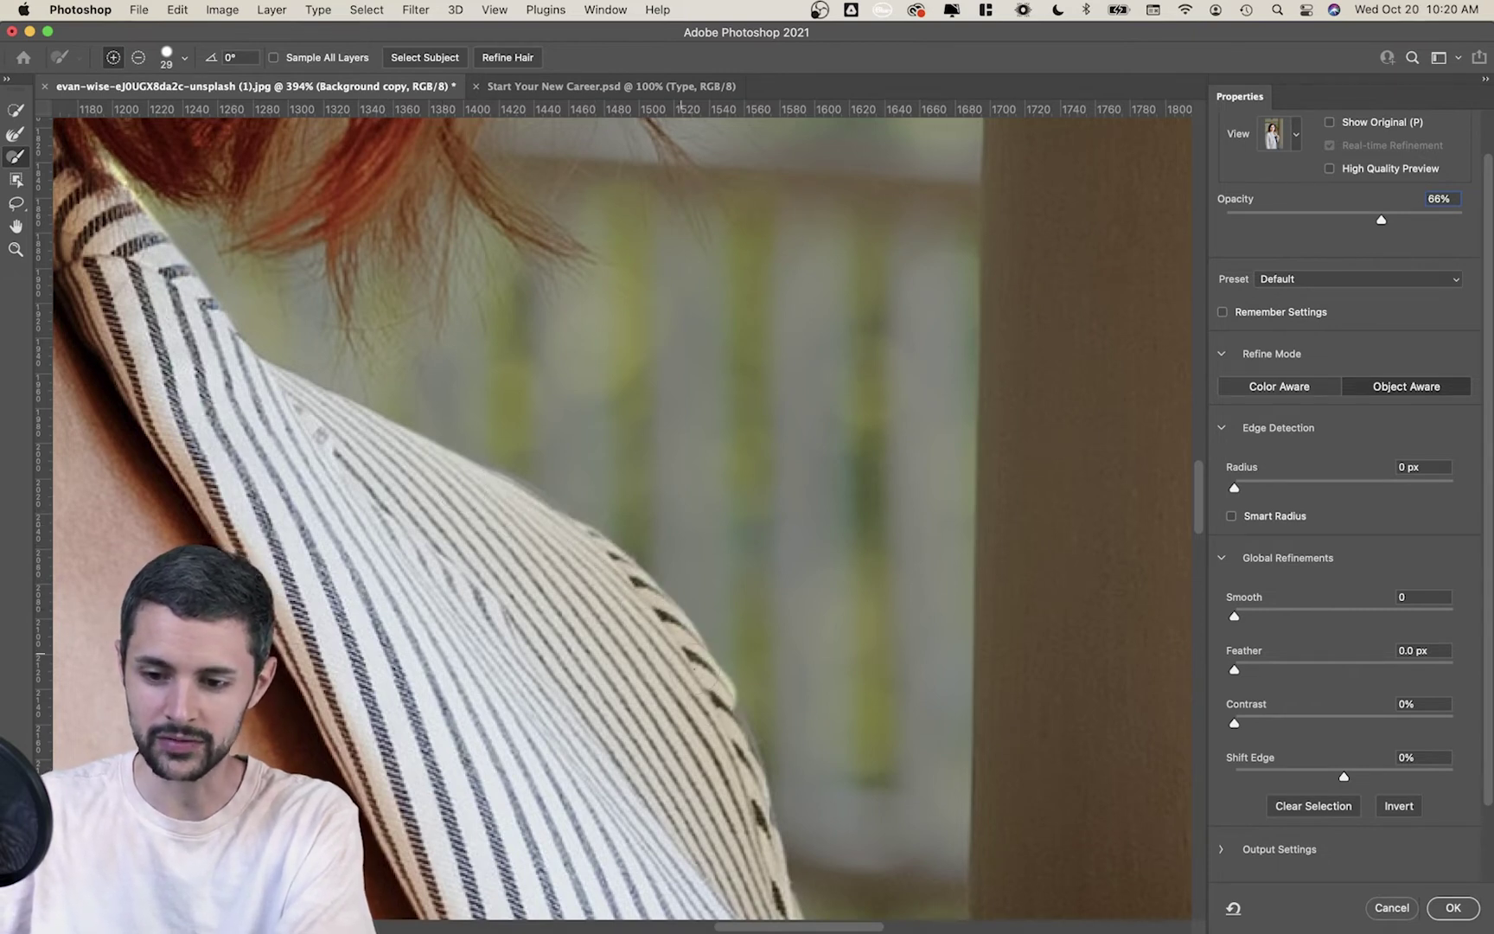
left_click_drag(1381, 219, 1462, 220)
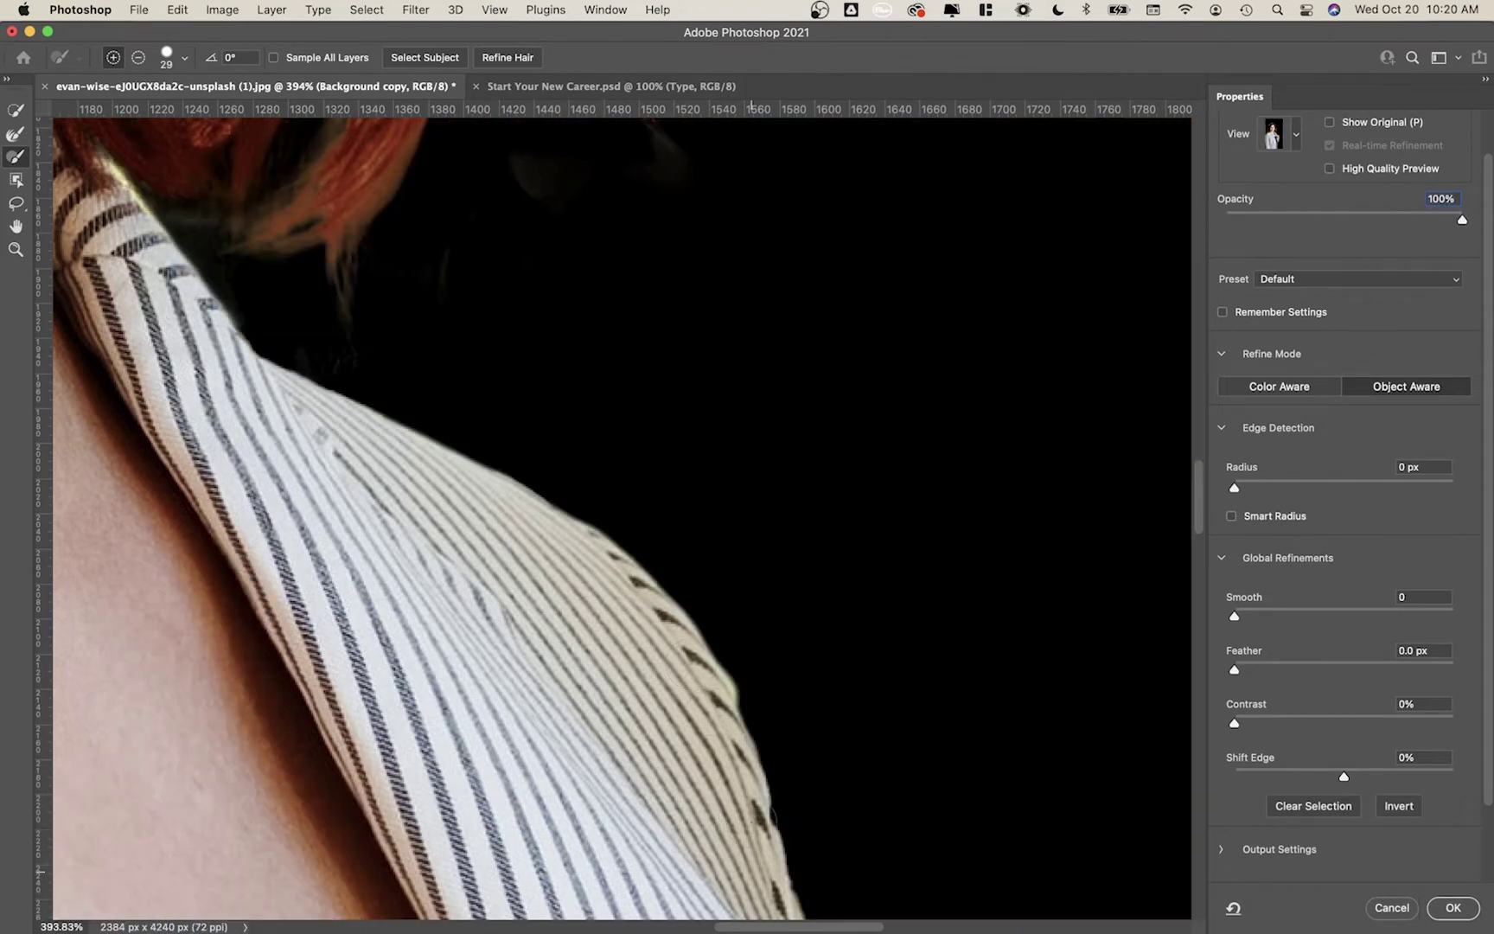
key("alt")
scroll(761, 696, "down", 10)
key("bracketleft")
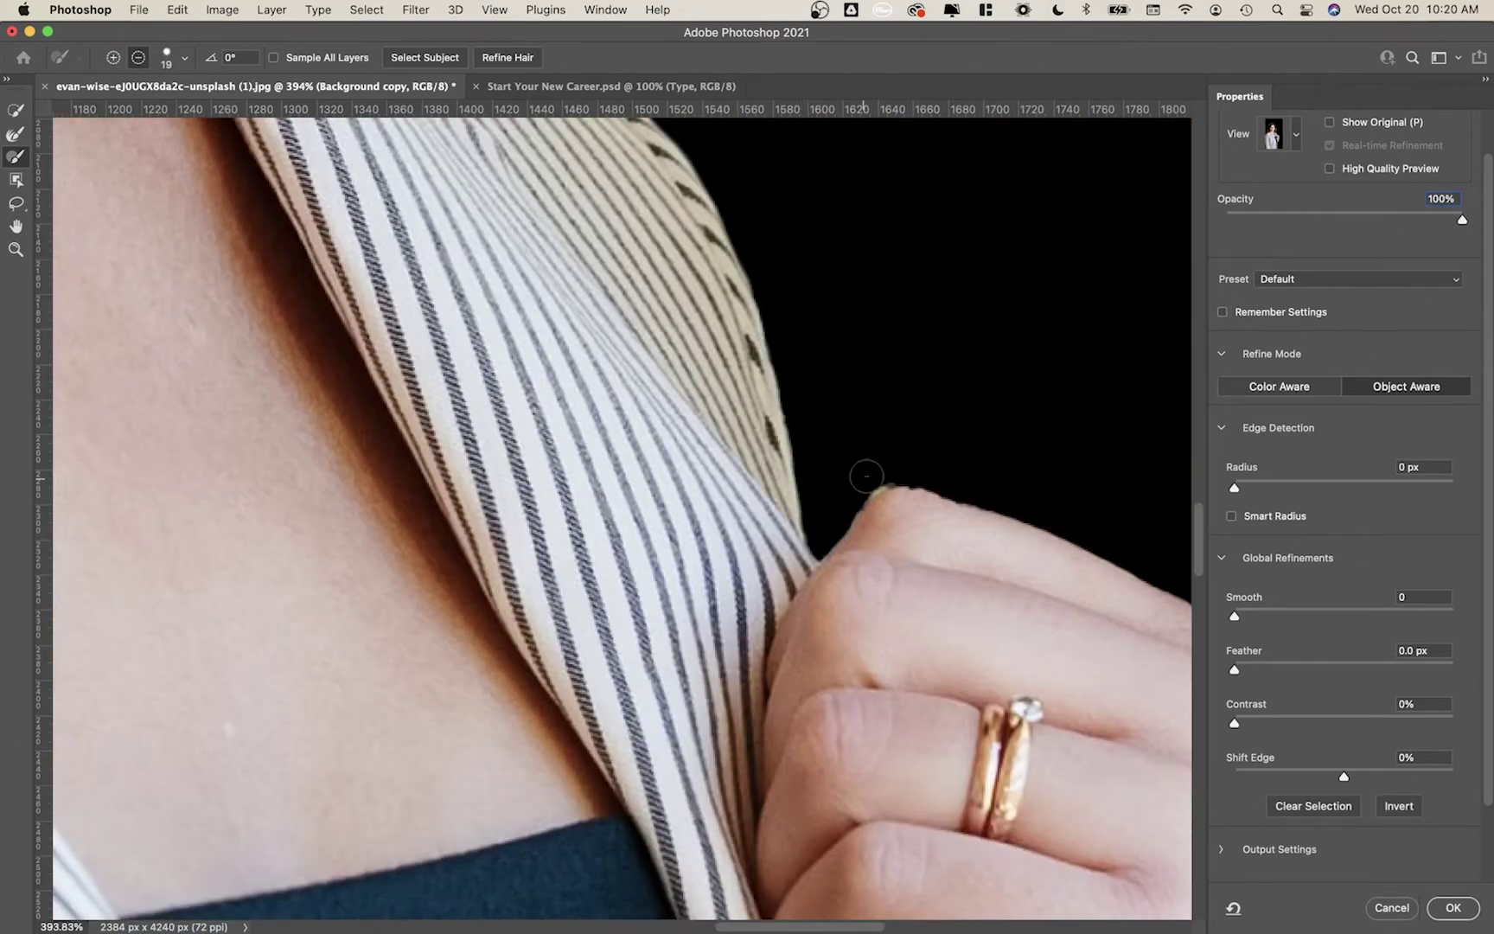
scroll(859, 485, "up", 10)
scroll(605, 502, "left", 15)
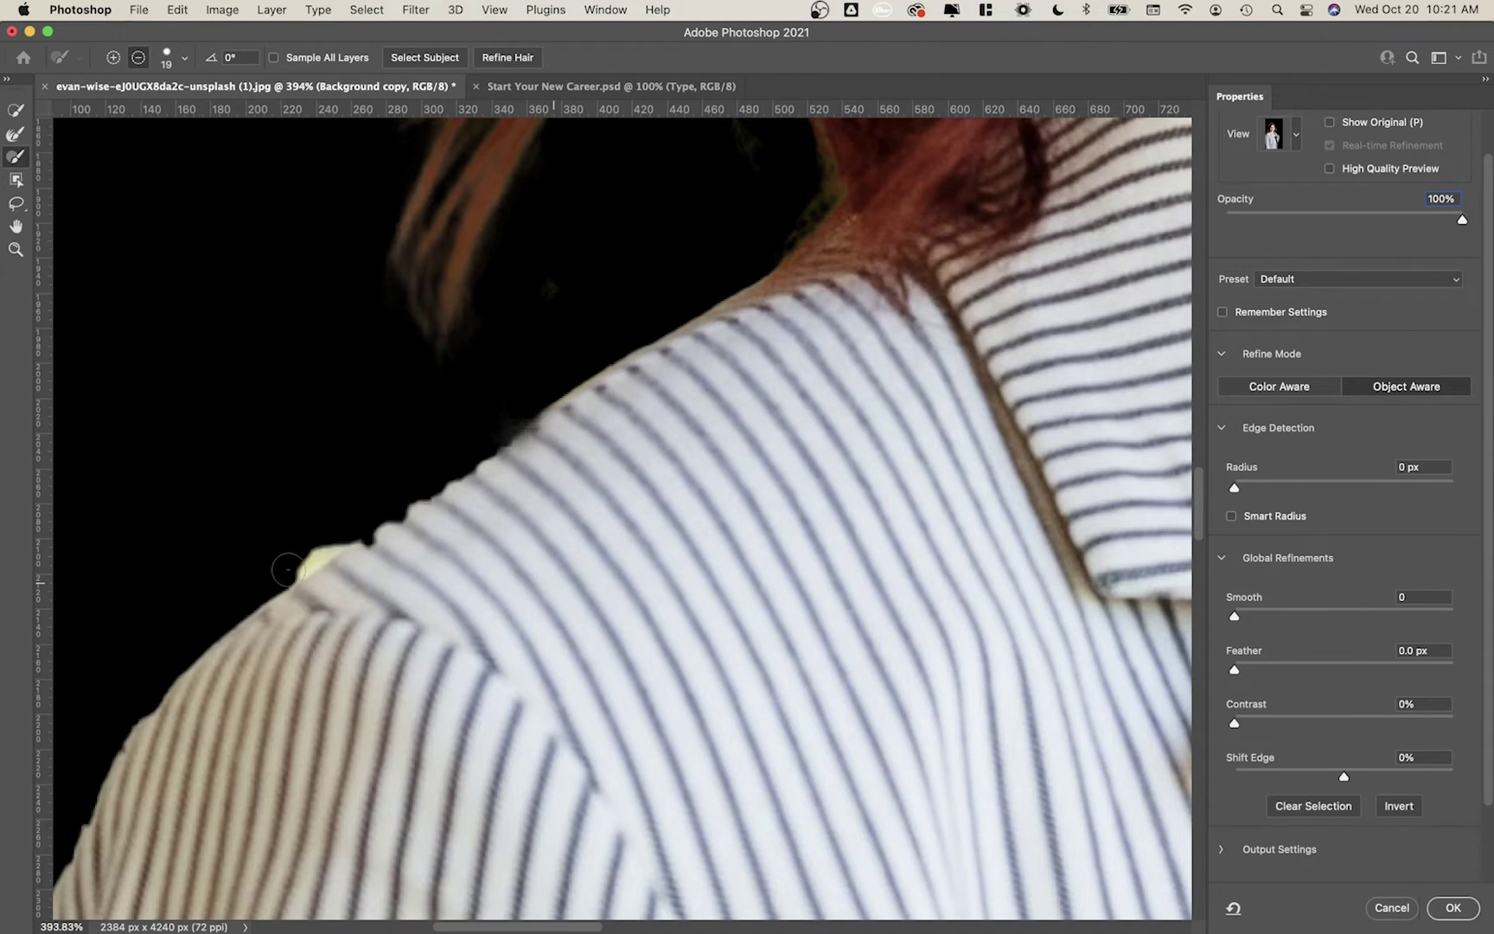
key("alt")
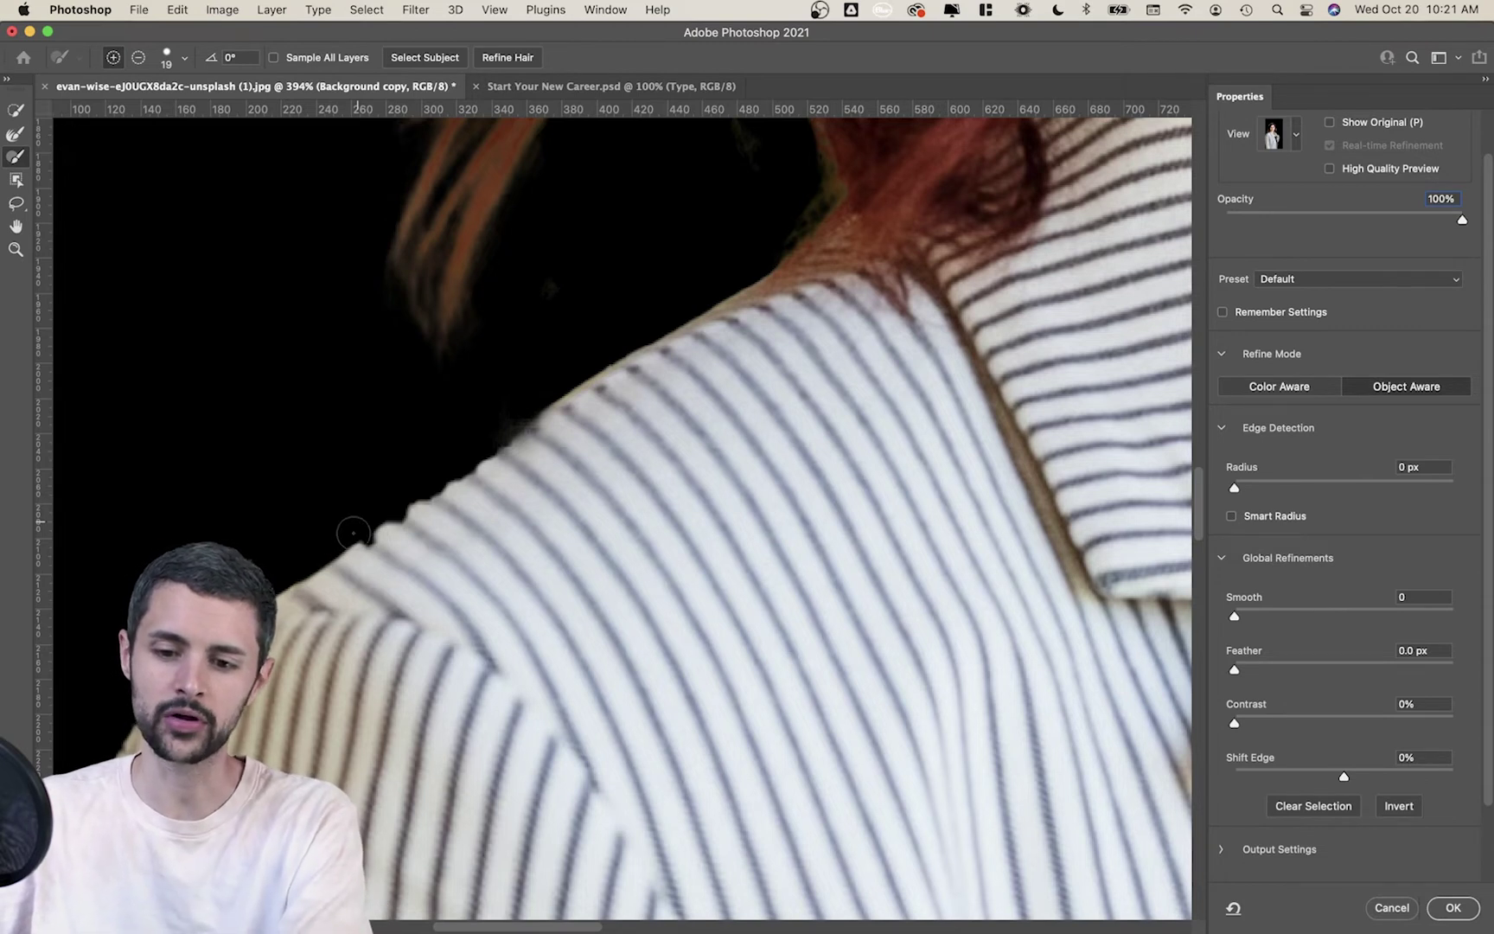
- Fill the small notches along the image's left shoulder and sleeve edges with straight brush strokes in add mode
key("alt")
left_click_drag(353, 546, 343, 687)
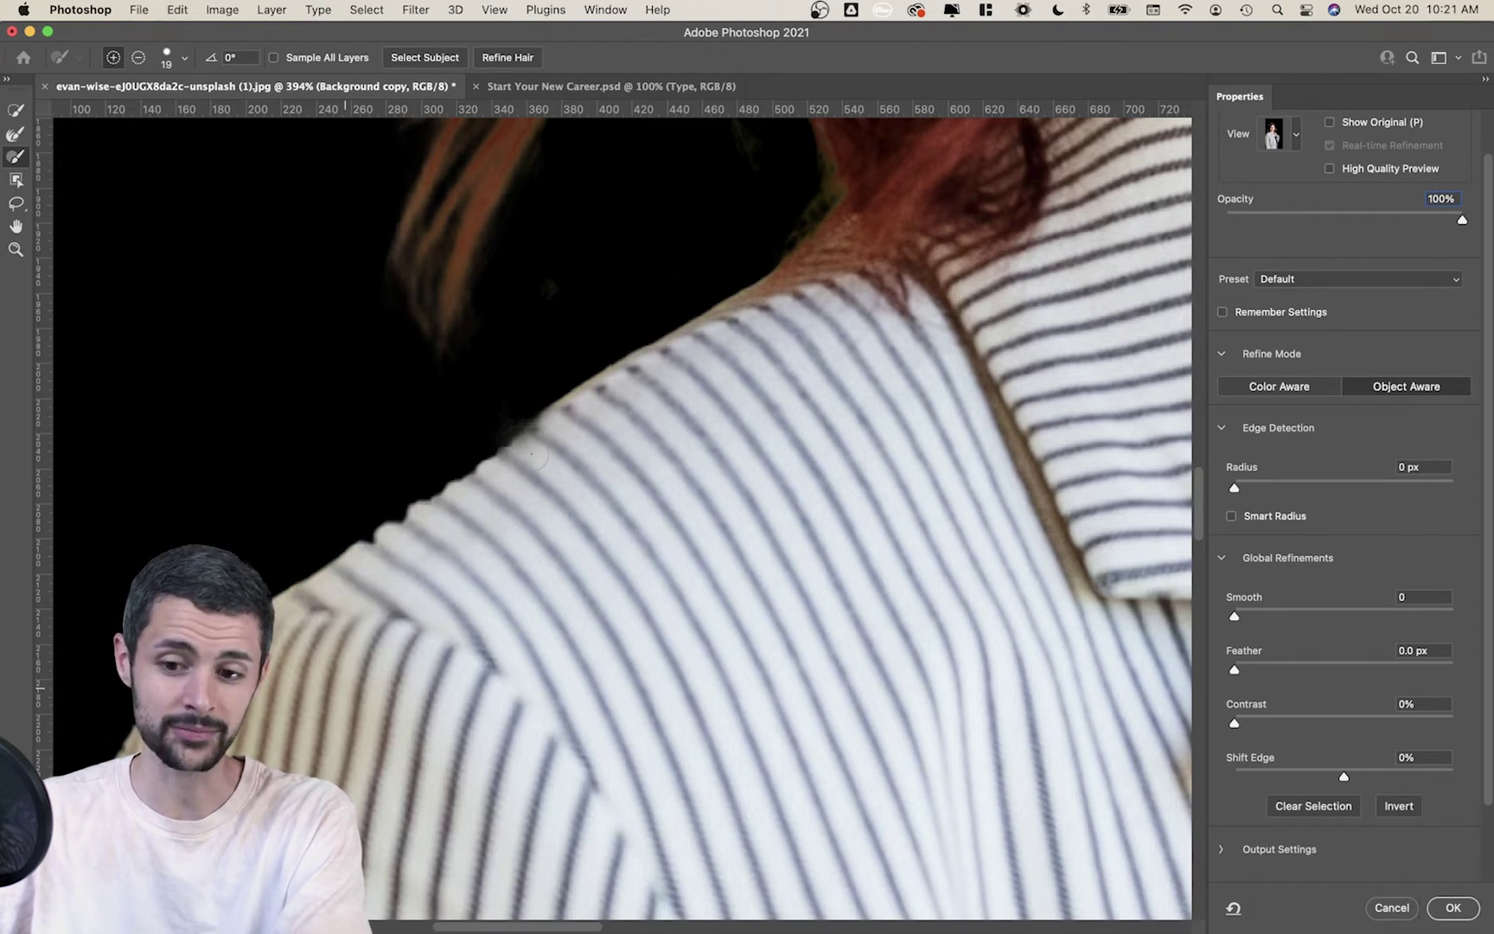
key("super+z")
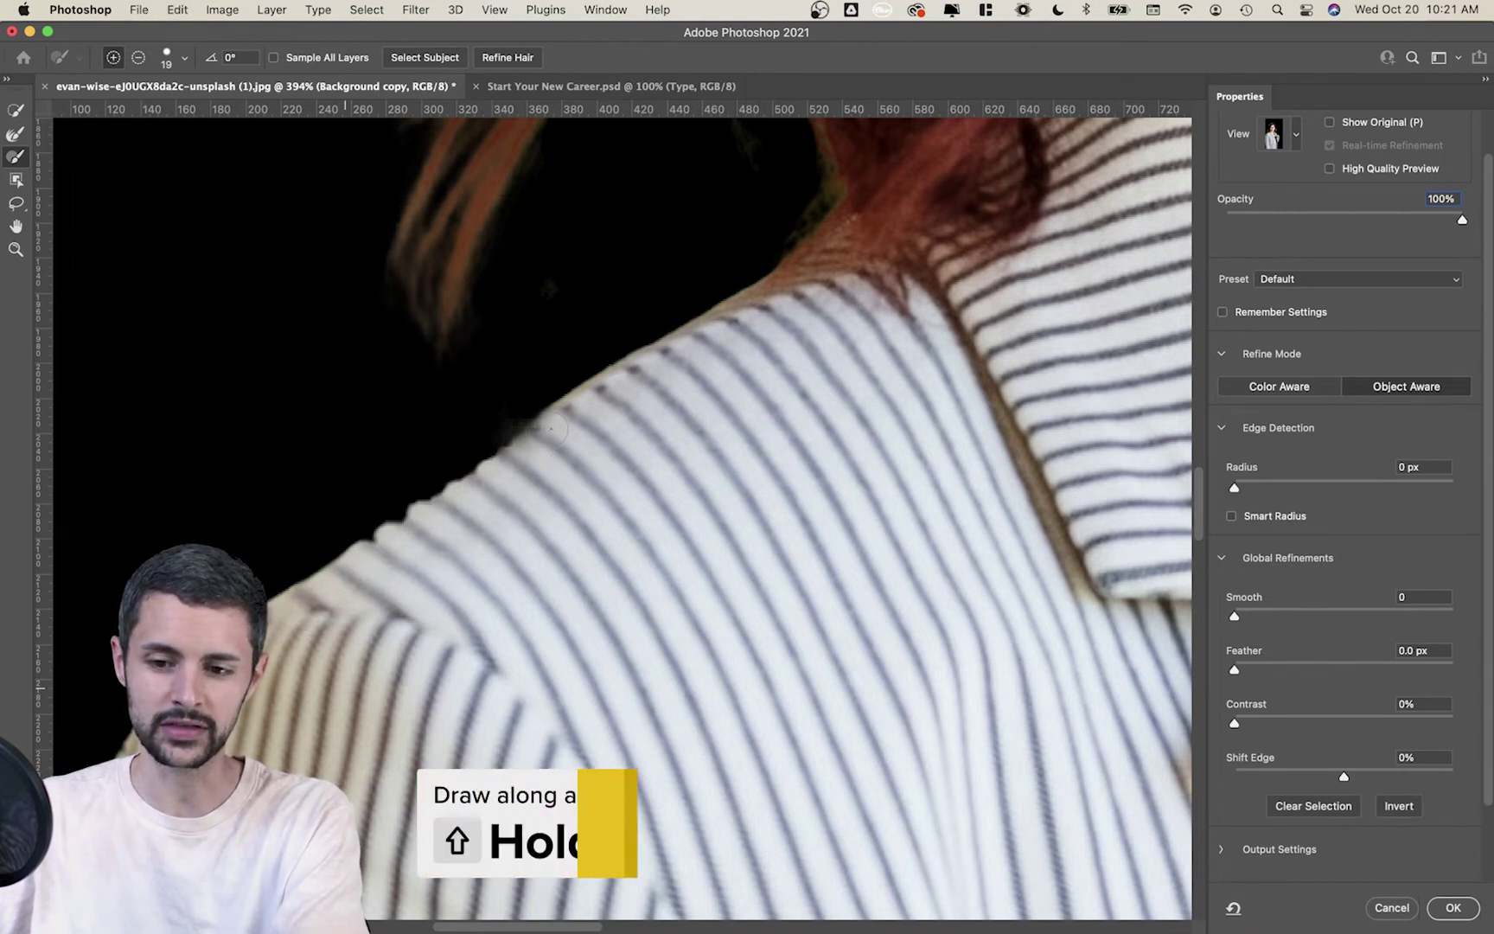
left_click(550, 428, "shift")
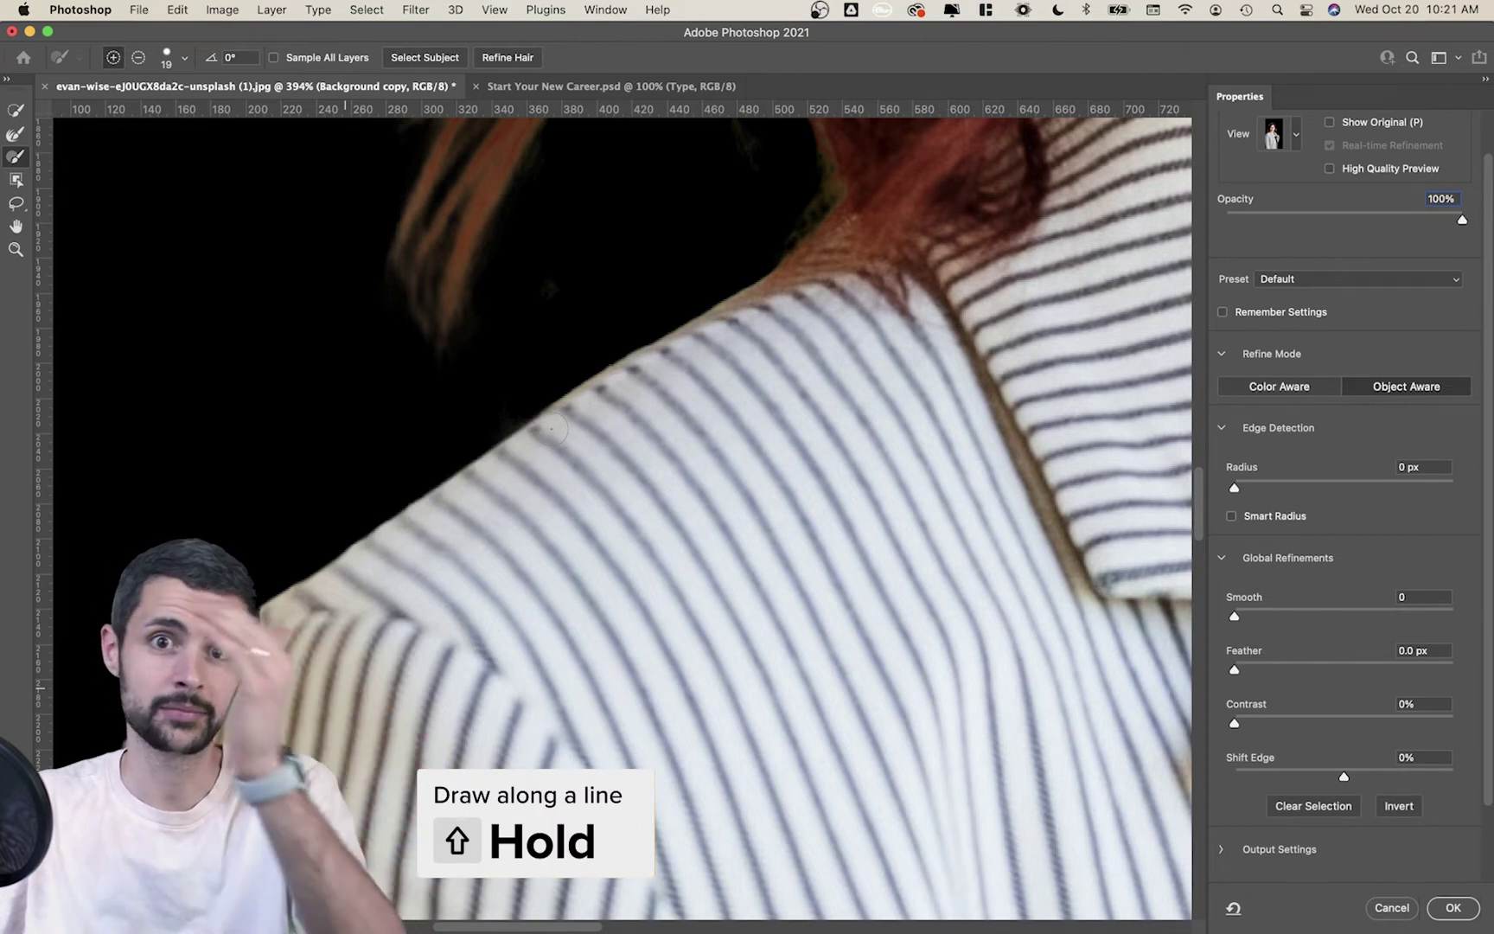
left_click_drag(452, 394, 769, 77)
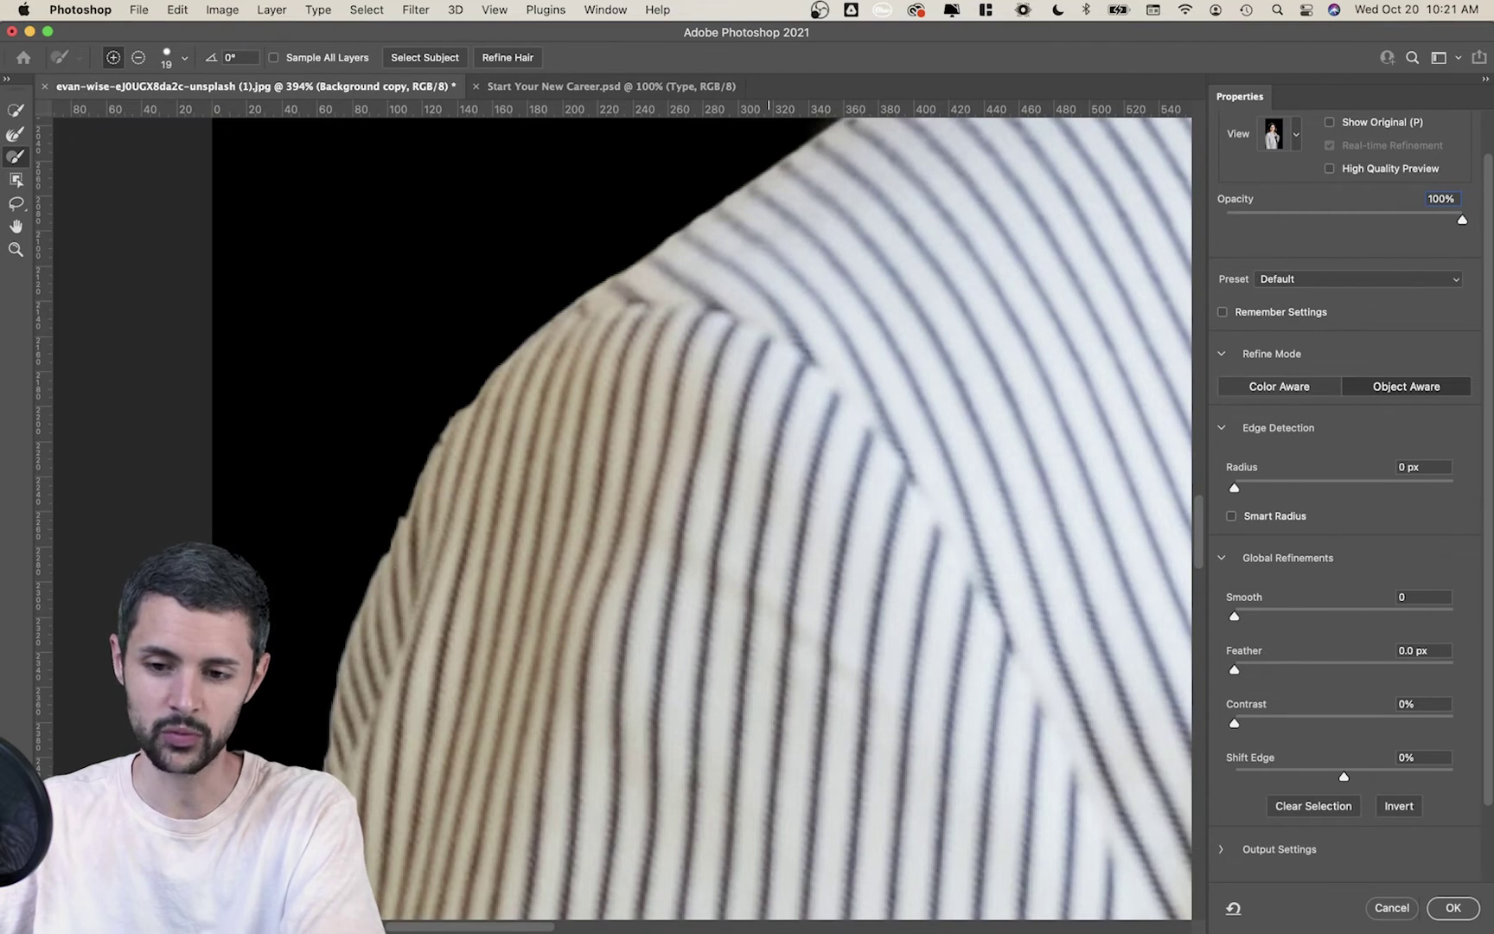
left_click(447, 462, "shift")
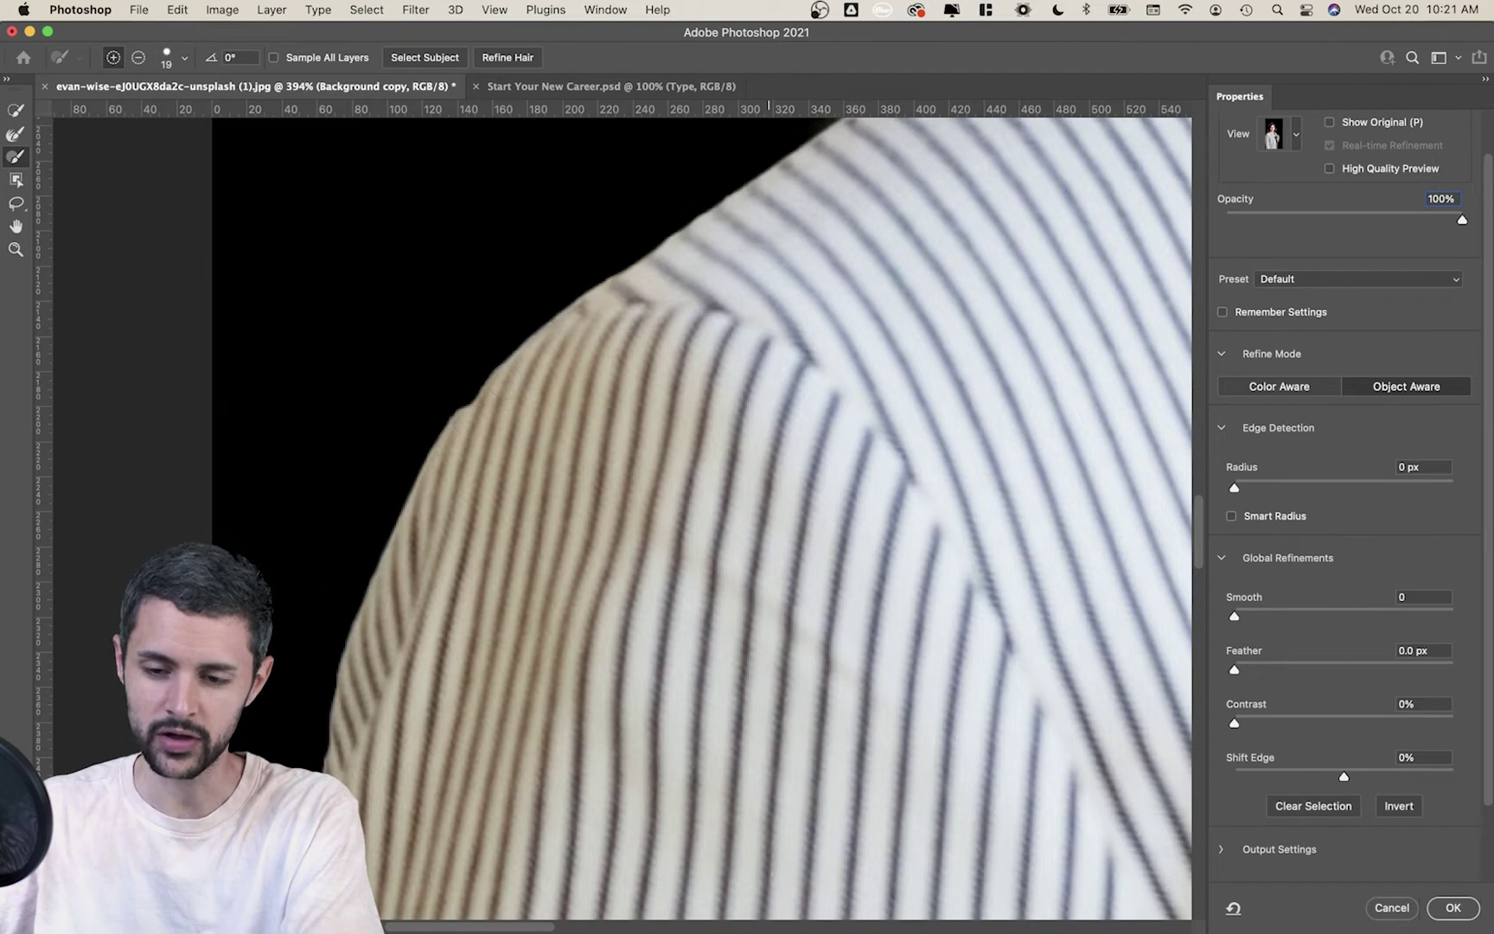
- Set Shift Edge to -17% and Smooth to 7, and accept the refined selection of the woman
left_click_drag(473, 433, 310, 474)
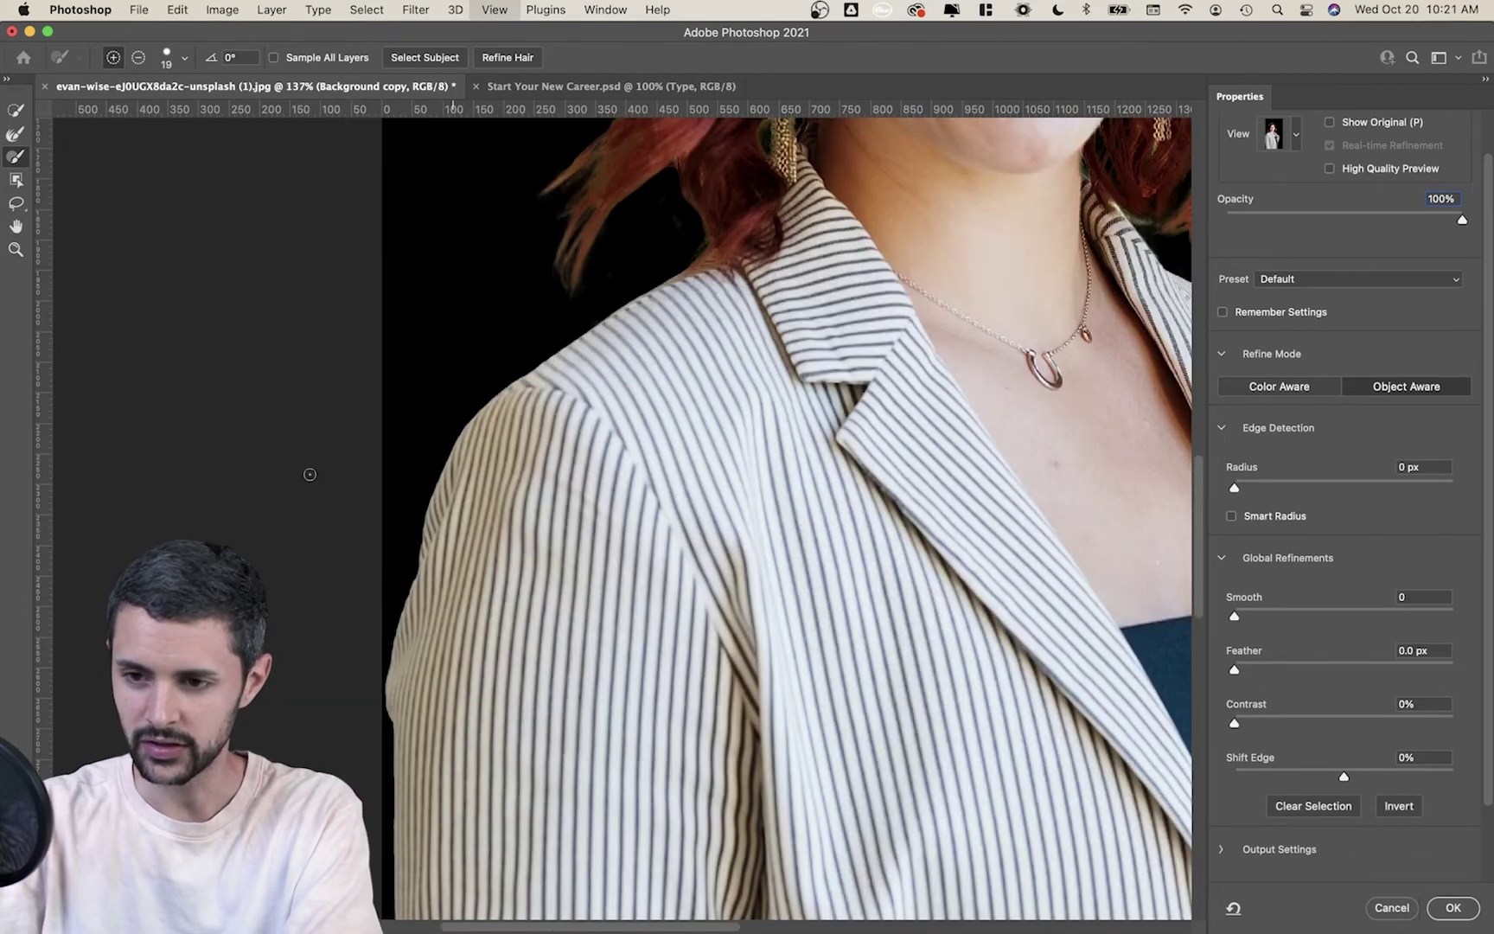
key("super+0")
left_click_drag(621, 363, 1335, 591)
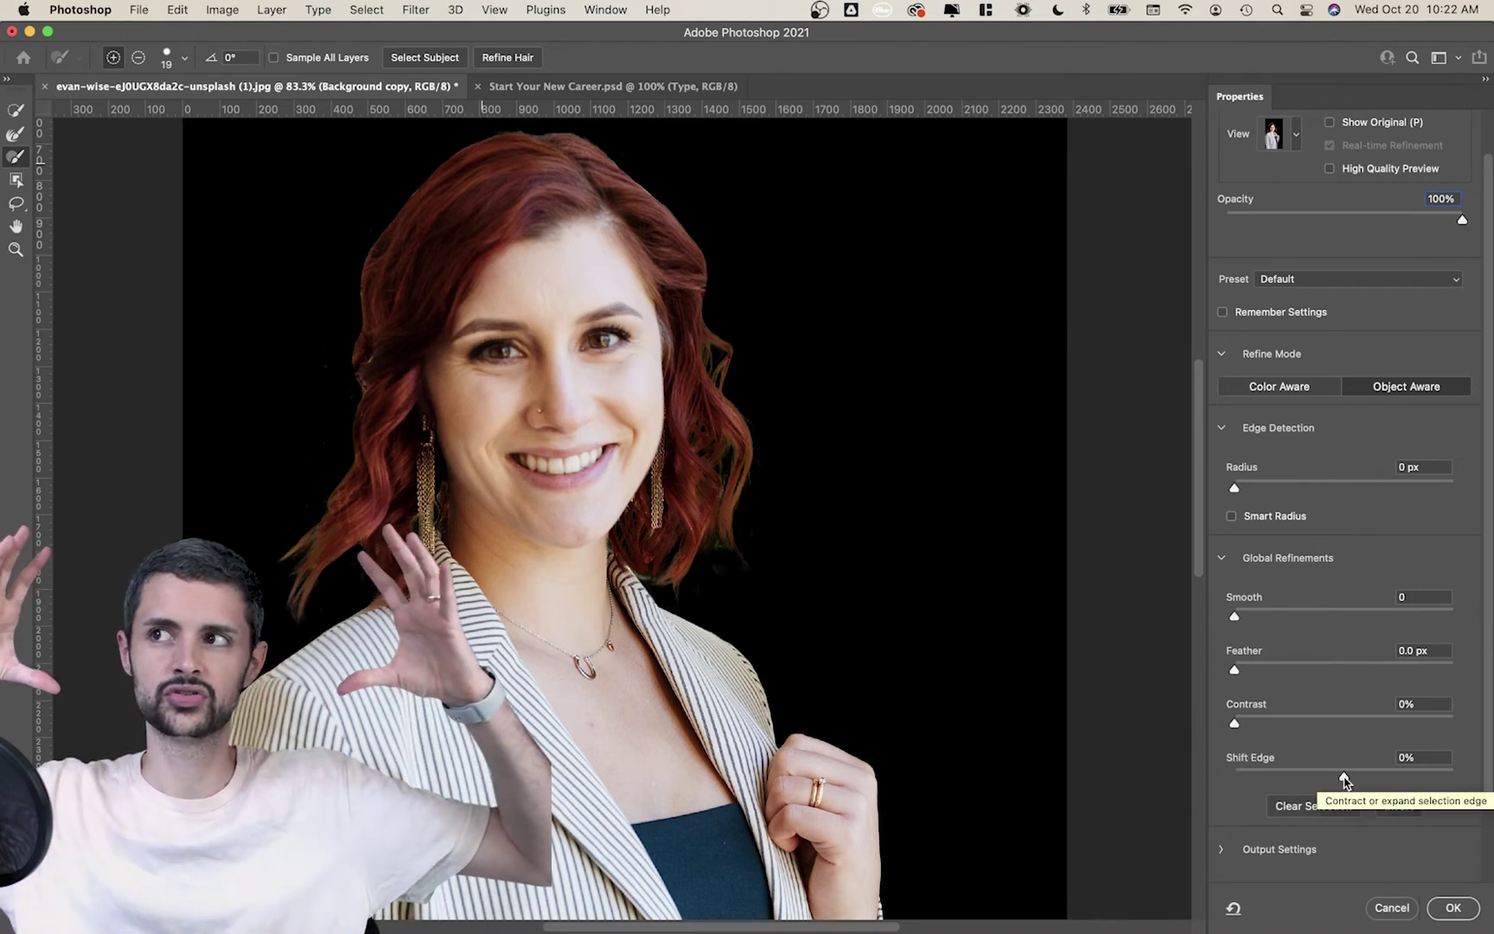
left_click_drag(1344, 781, 1330, 781)
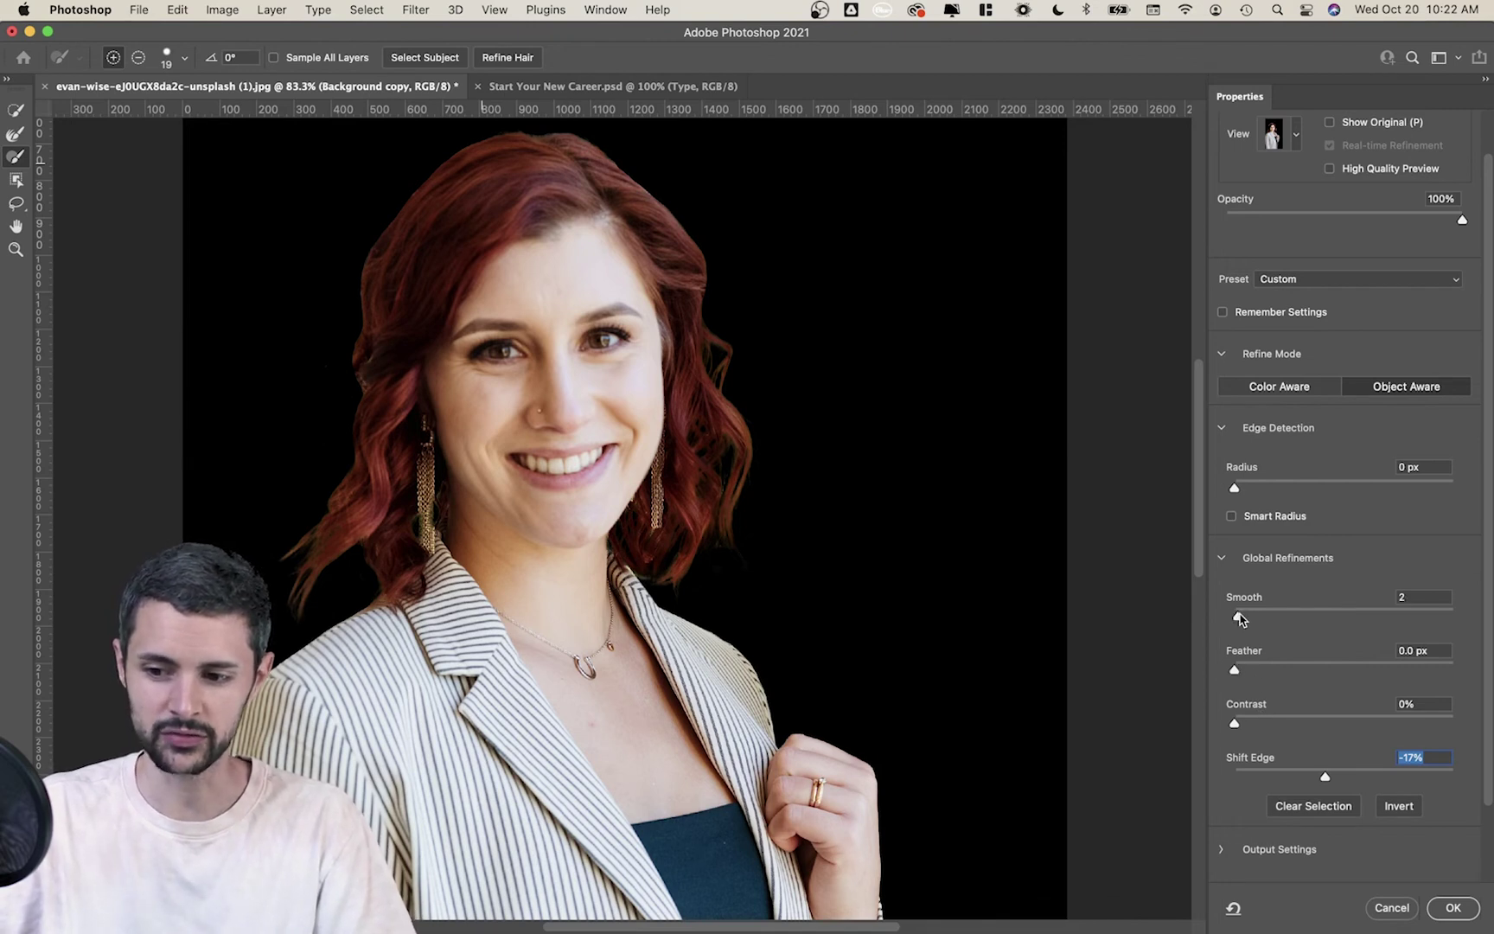
key("Tab")
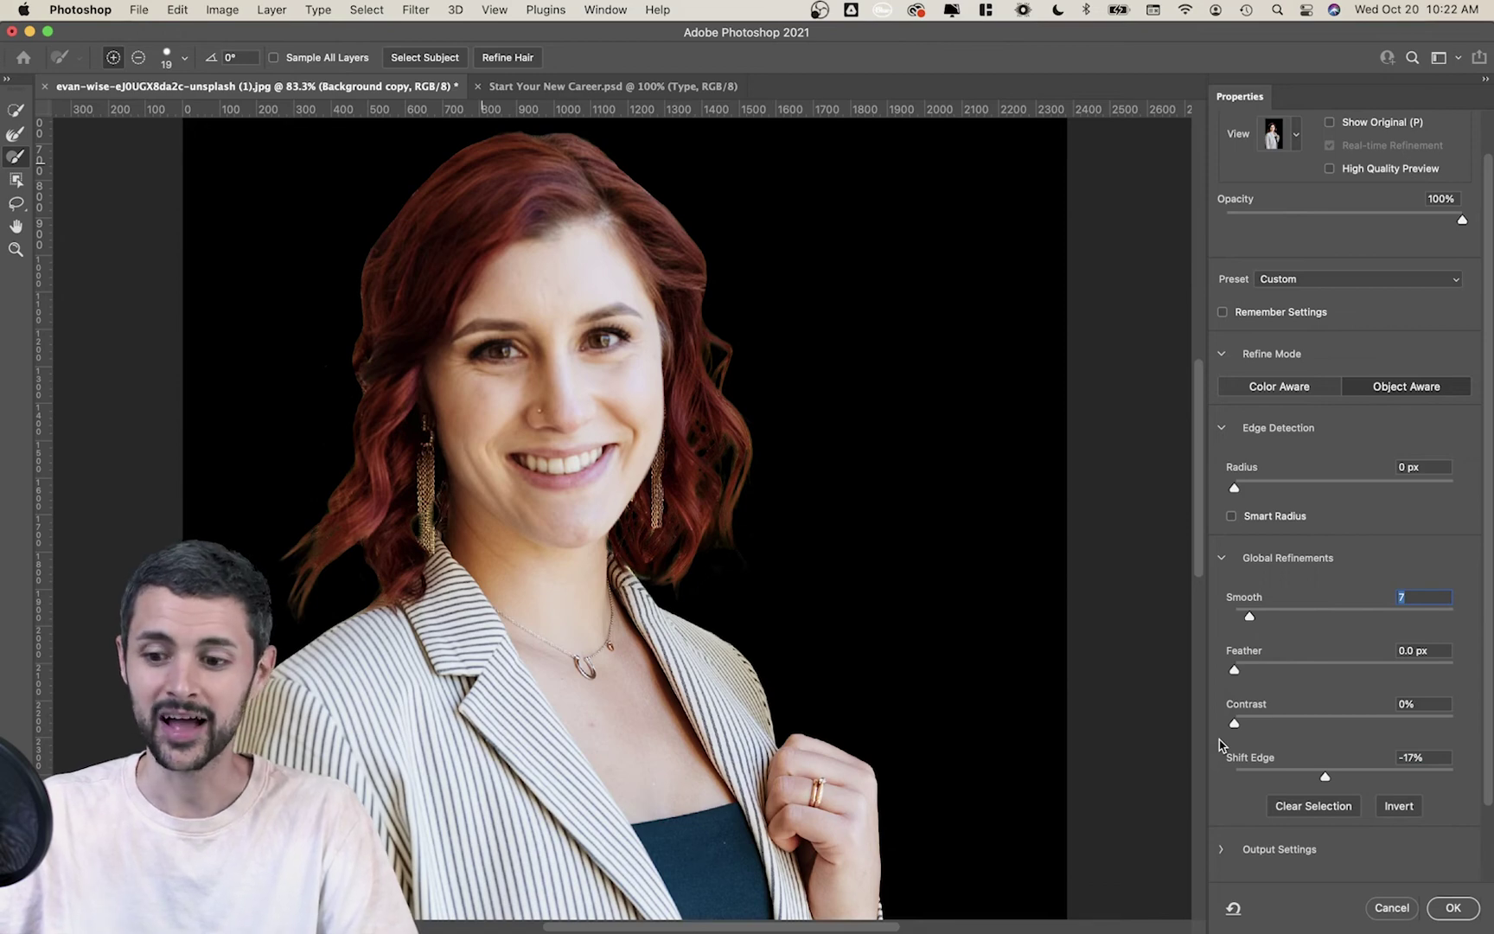
left_click(1456, 910)
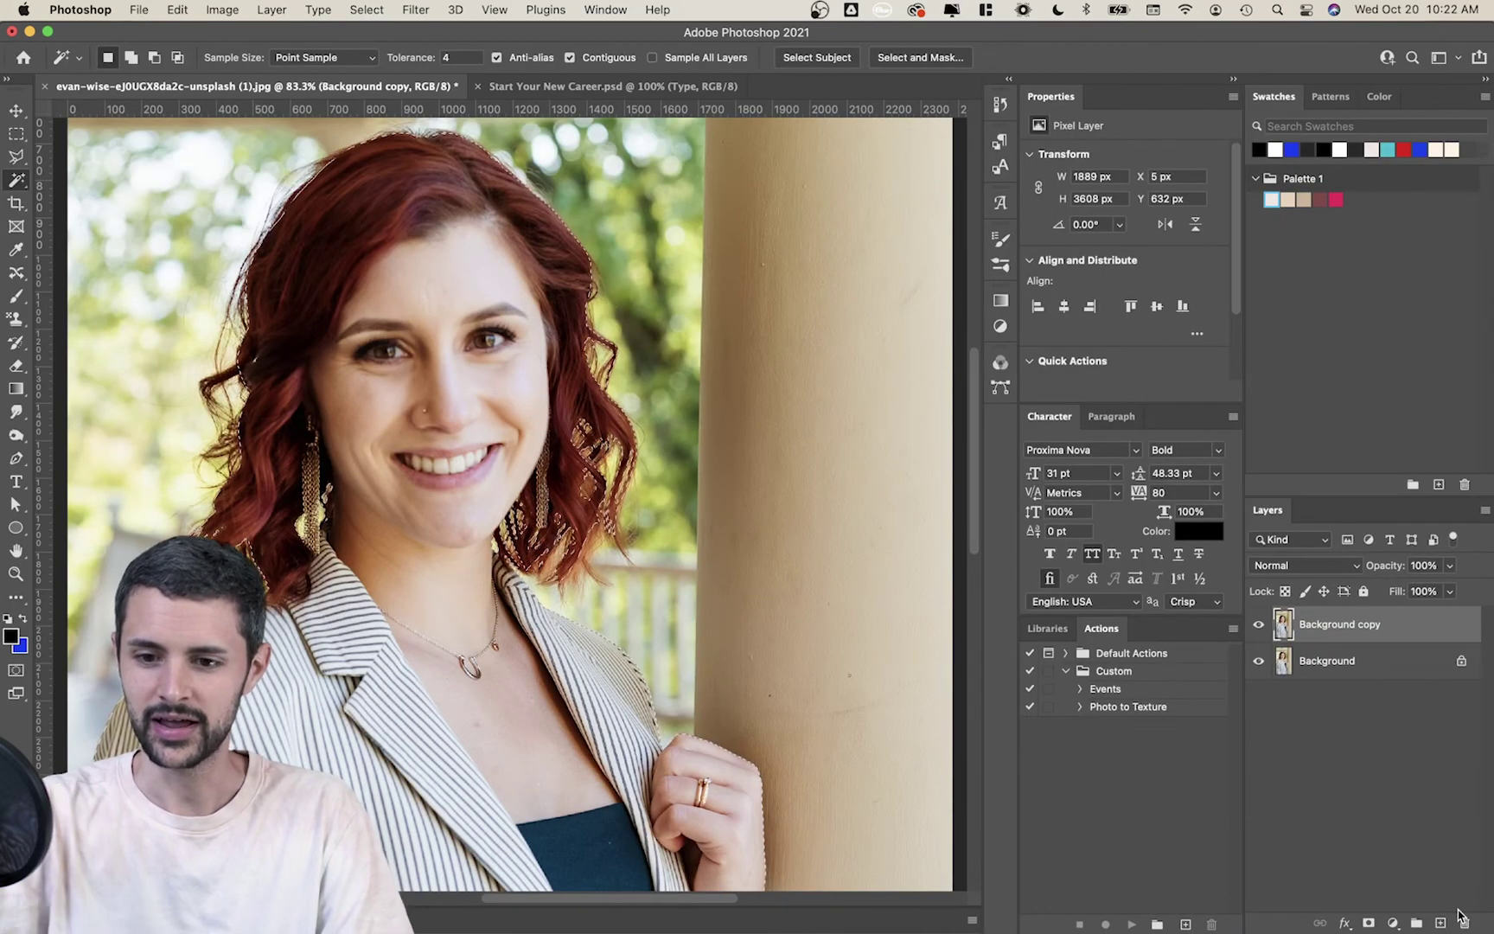
- Mask the Background copy layer with the refined selection and hide the original Background layer
key("super+0")
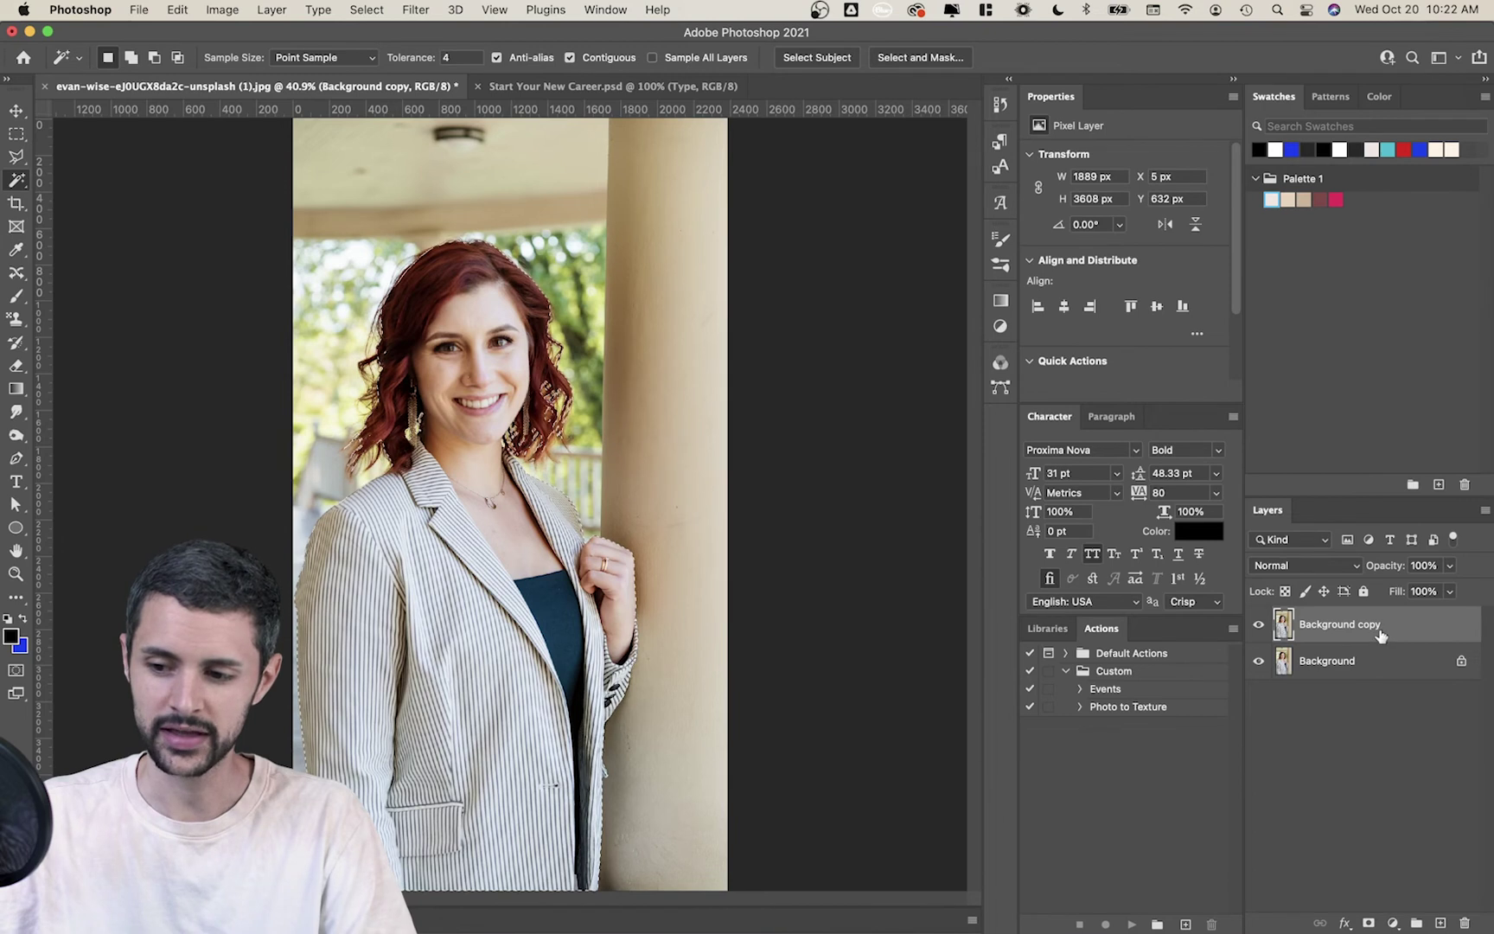
left_click(1368, 923)
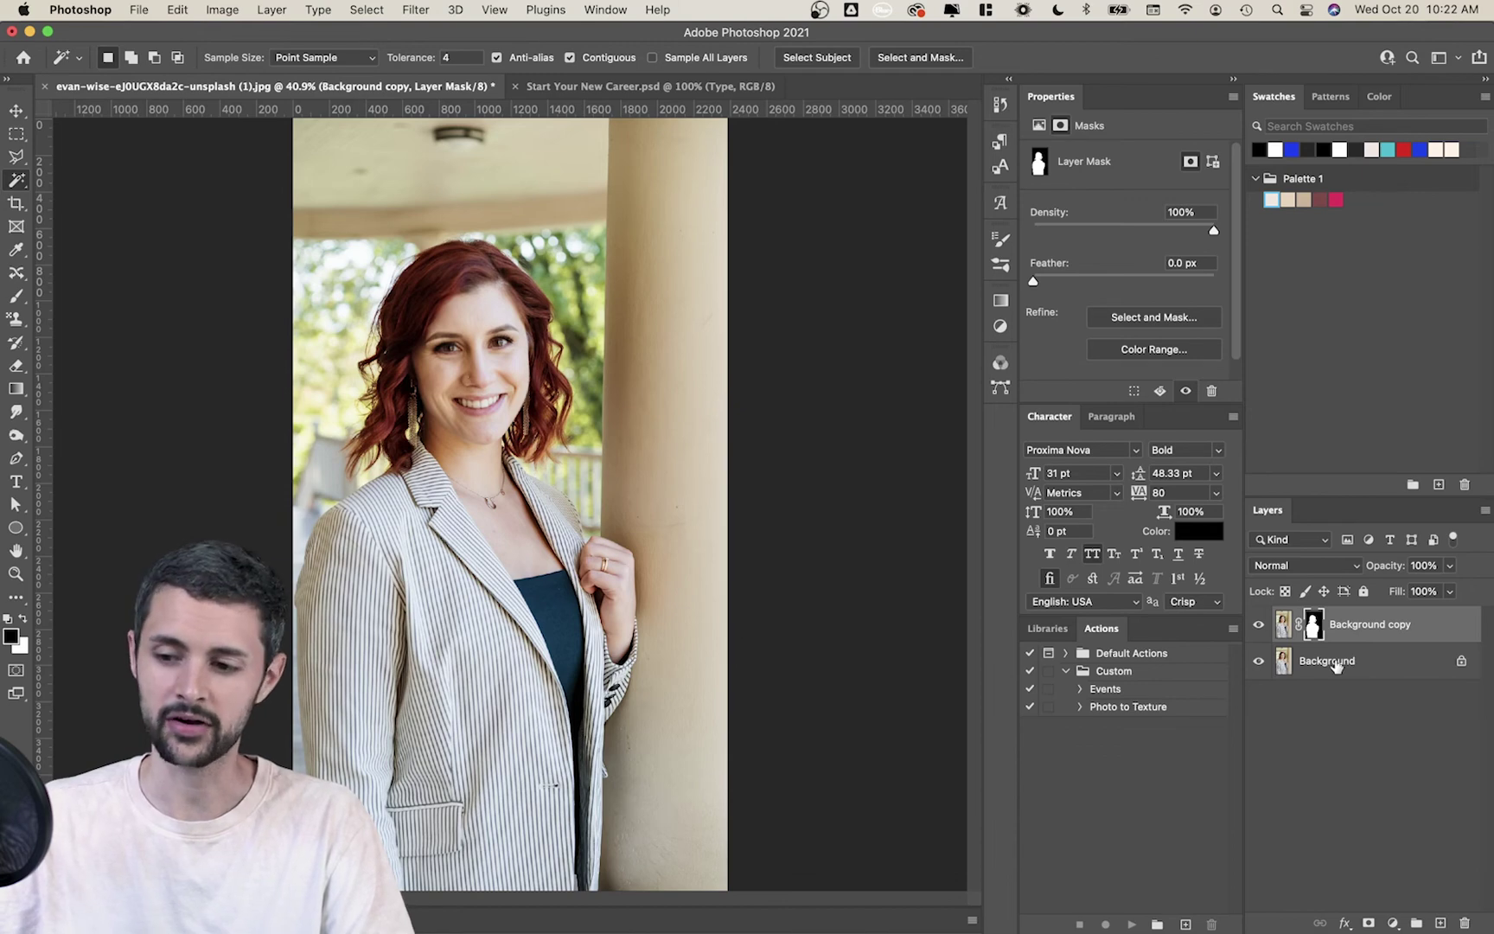
left_click(1351, 664)
left_click(1259, 663)
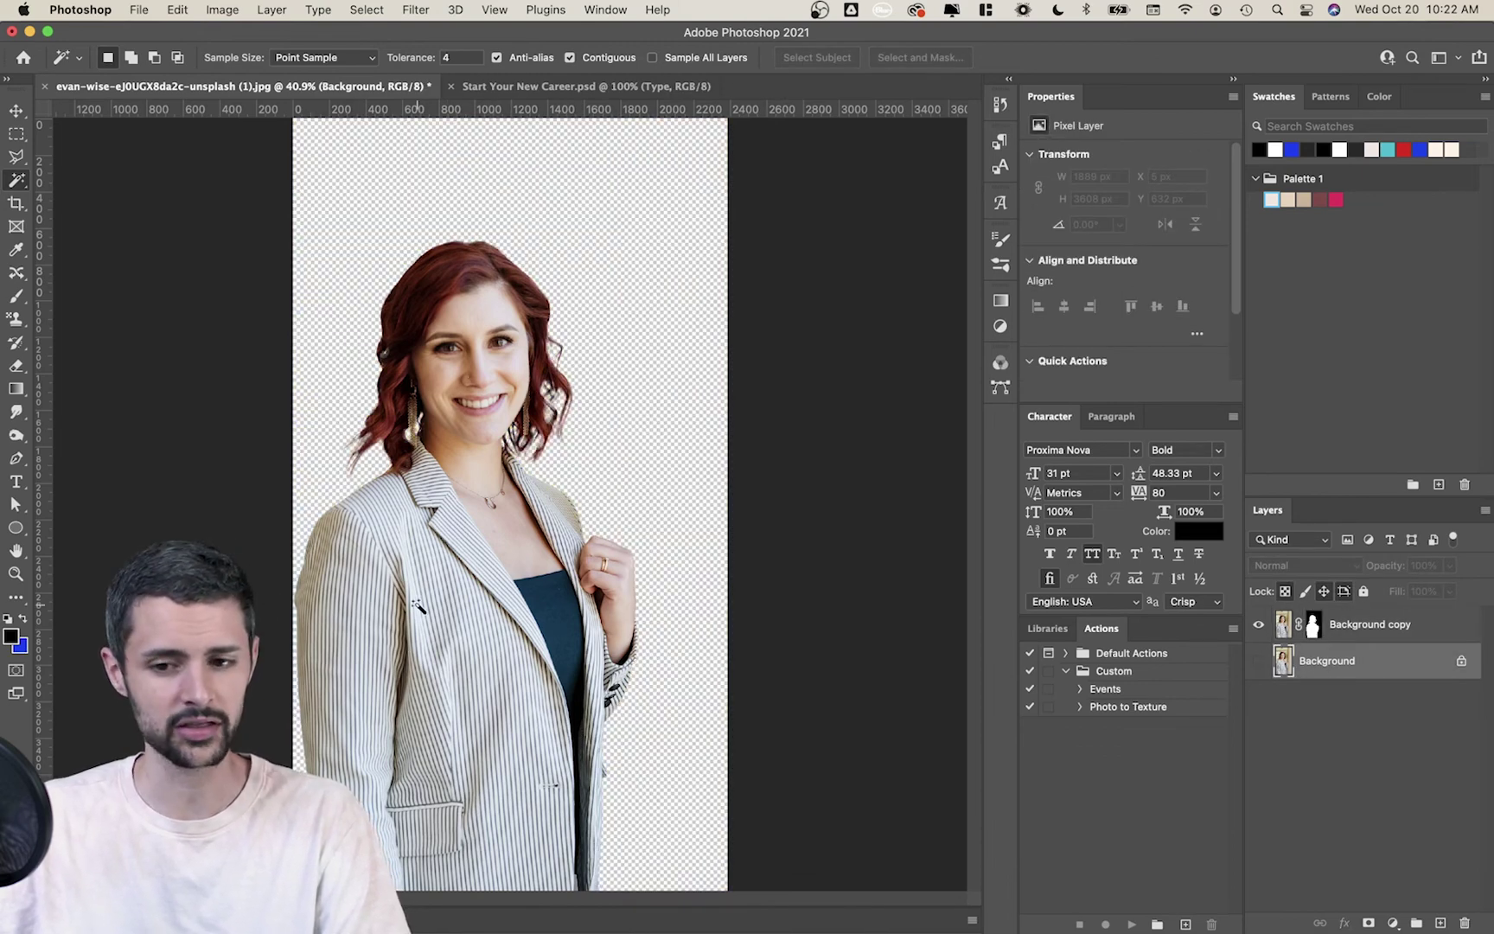
- Duplicate the masked Background copy layer into the Start Your New Career.psd document
left_click(1386, 626)
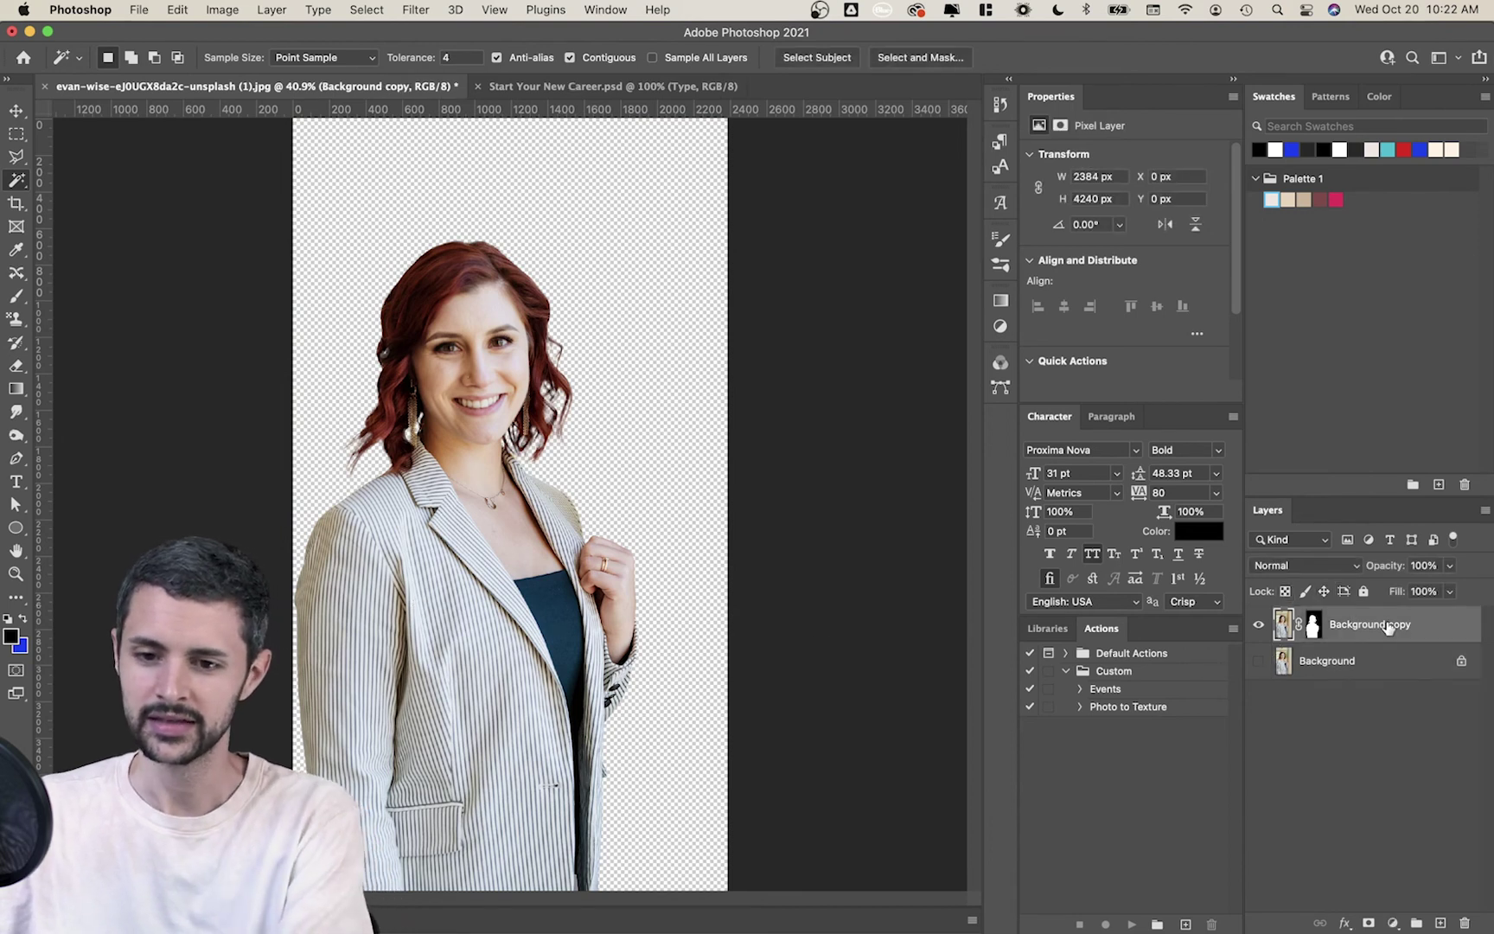
key("alt+super+j")
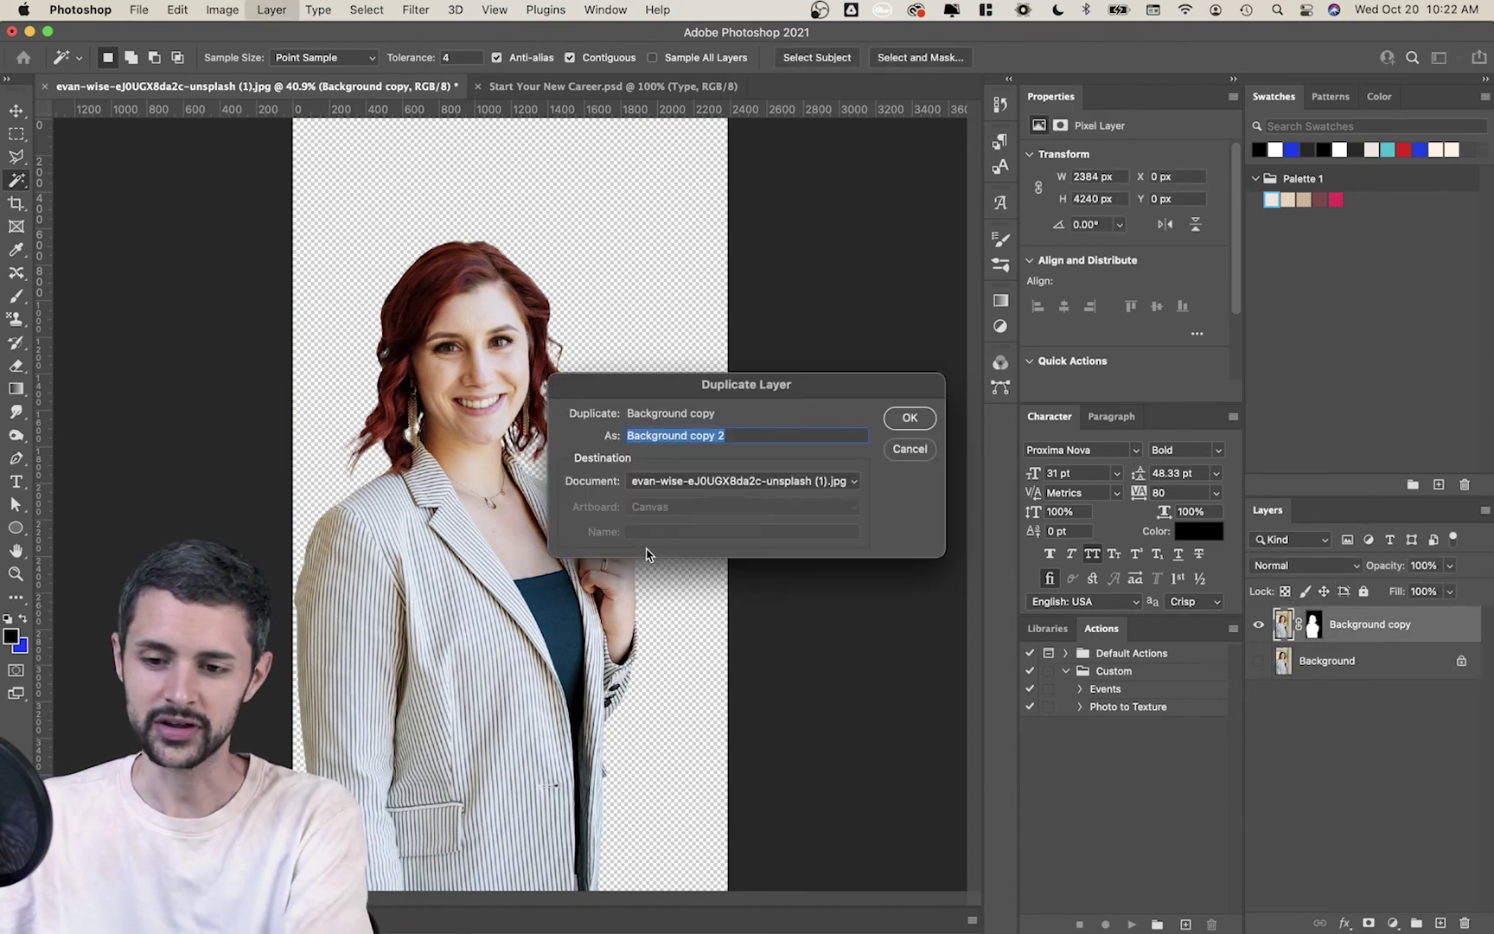
left_click(681, 483)
left_click(691, 499)
left_click(912, 418)
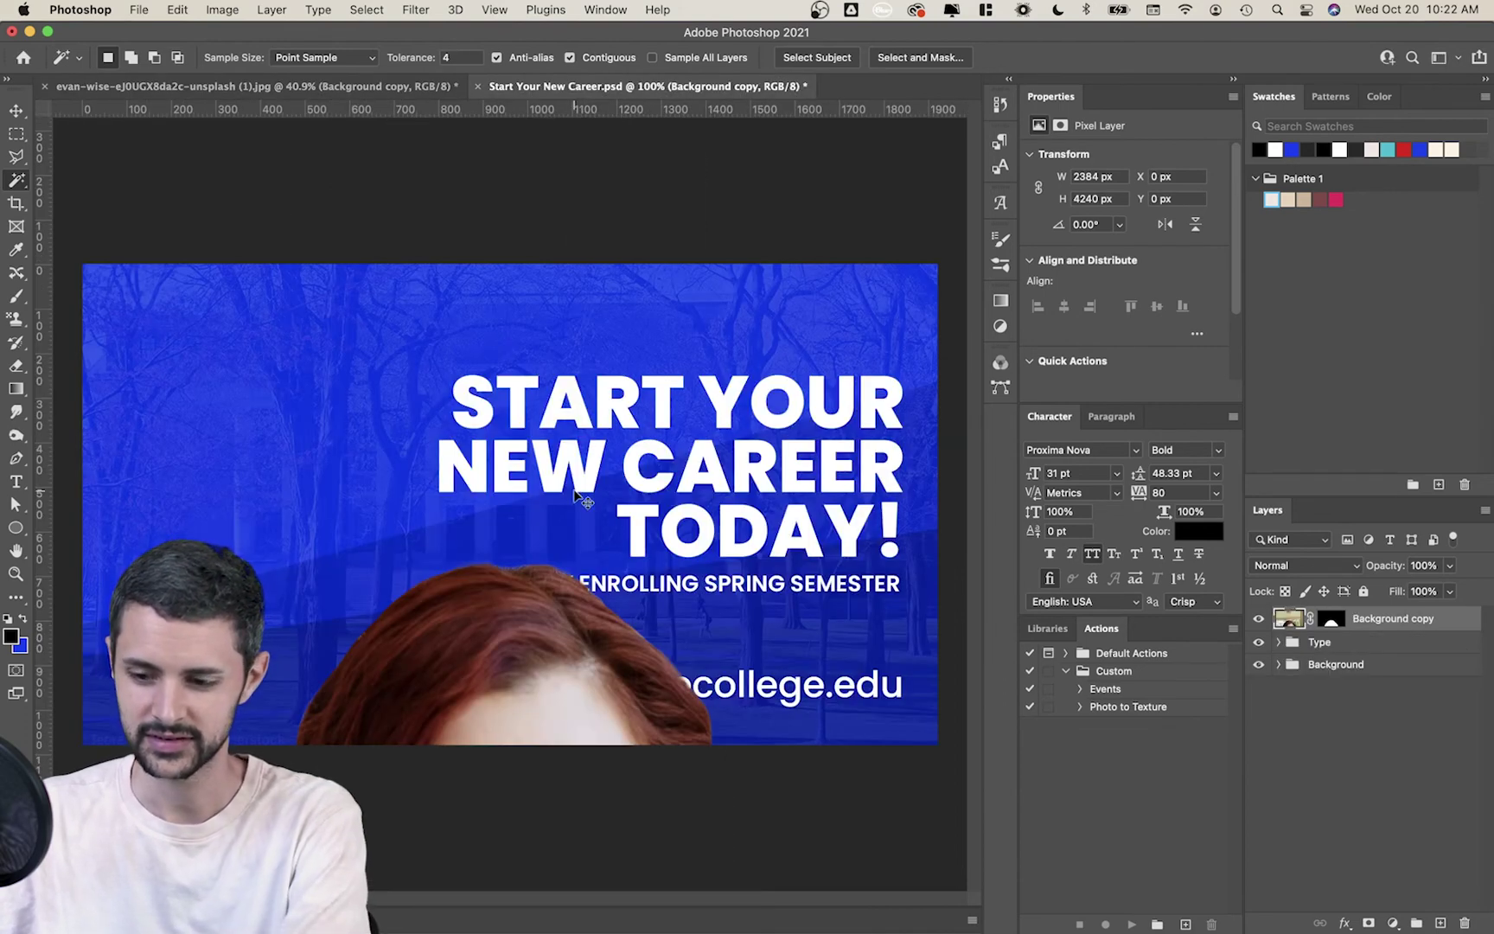
- Scale down the woman's cutout and place it on the banner's left side, with her head near the upper edge and clear of the text
key("v")
left_click_drag(566, 699, 384, 344)
left_click_drag(733, 180, 432, 458)
scroll(433, 458, "down", 5)
left_click_drag(379, 651, 365, 510)
left_click_drag(515, 372, 497, 404)
key("Return")
left_click(602, 714, "super")
key("super+0")
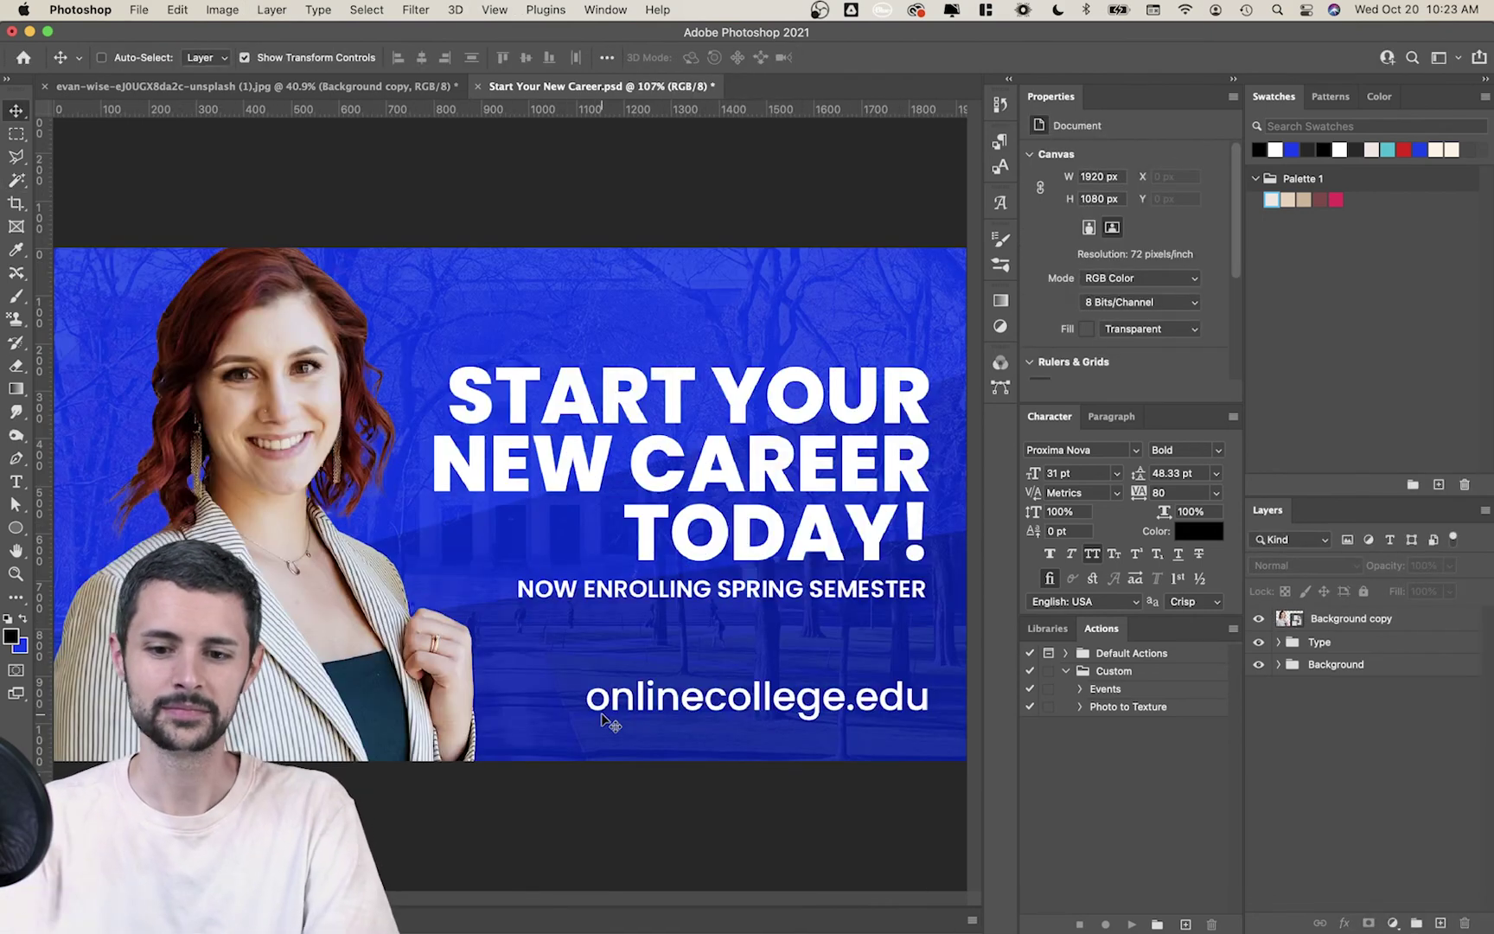